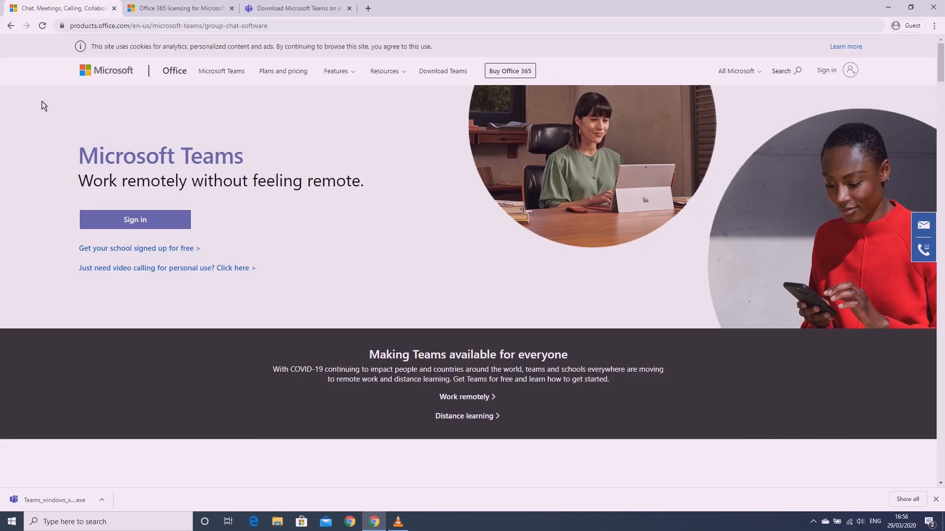
# Bring up the 'Office 365 licensing for Microsoft Teams' docs page from the second browser tab
pyautogui.click(159, 14)
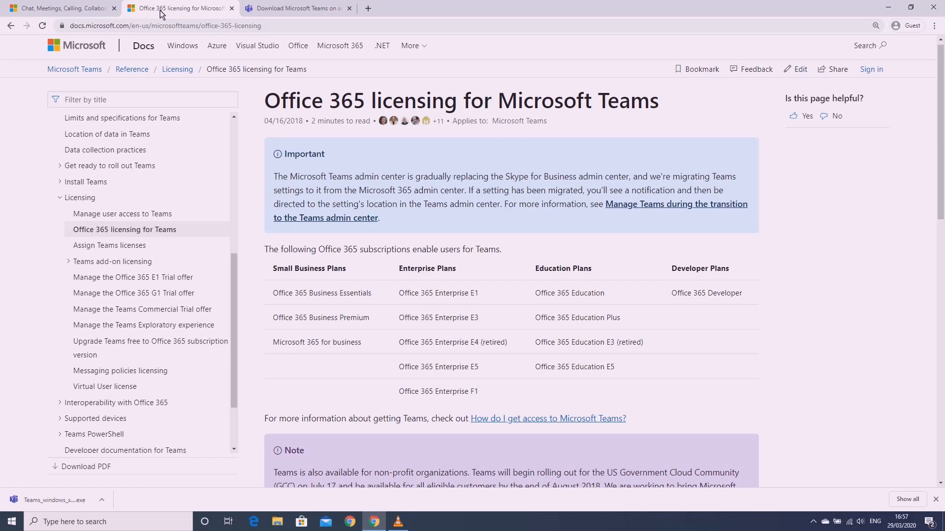
# Switch to the 'Download Microsoft Teams' page at teams.microsoft.com/downloads
pyautogui.click(279, 9)
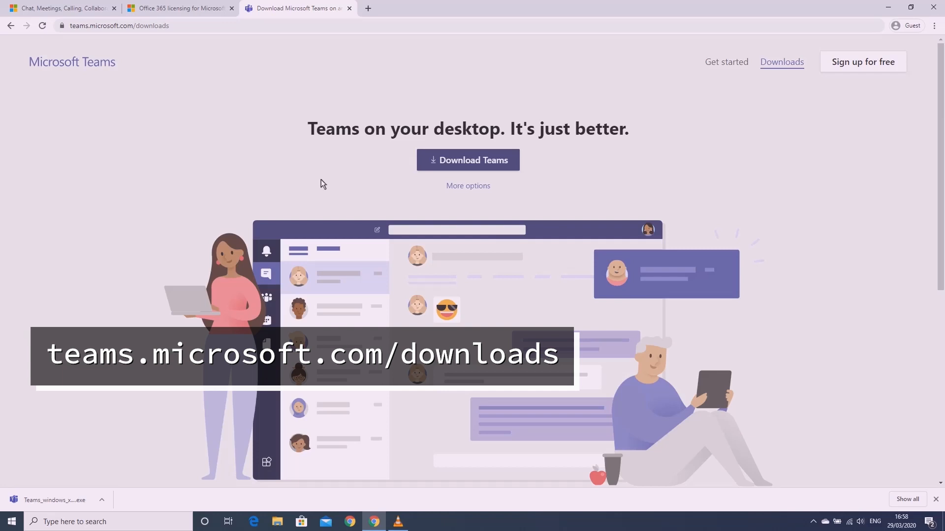
# Run the downloaded Teams_windows .exe installer from Chrome's download bar
pyautogui.click(58, 499)
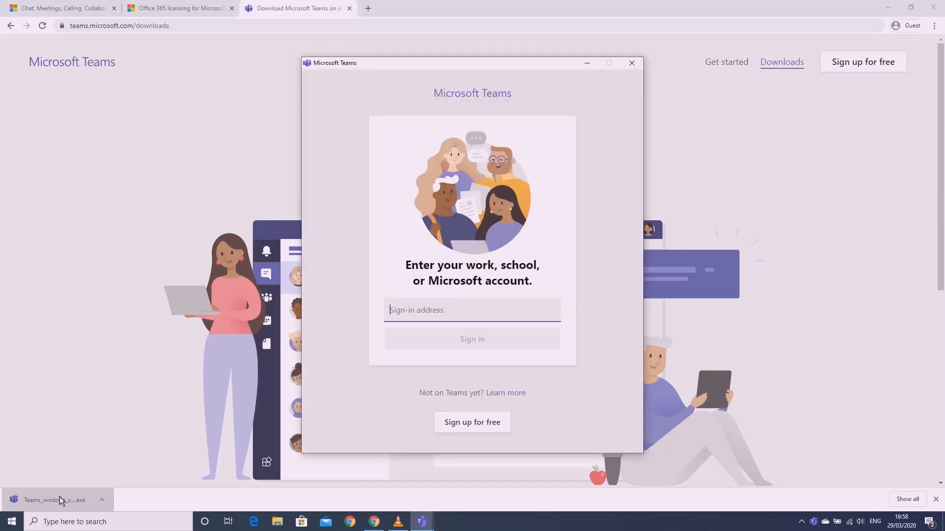
# Sign in to the Teams desktop app with the work e-mail address and account password
pyautogui.click(888, 7)
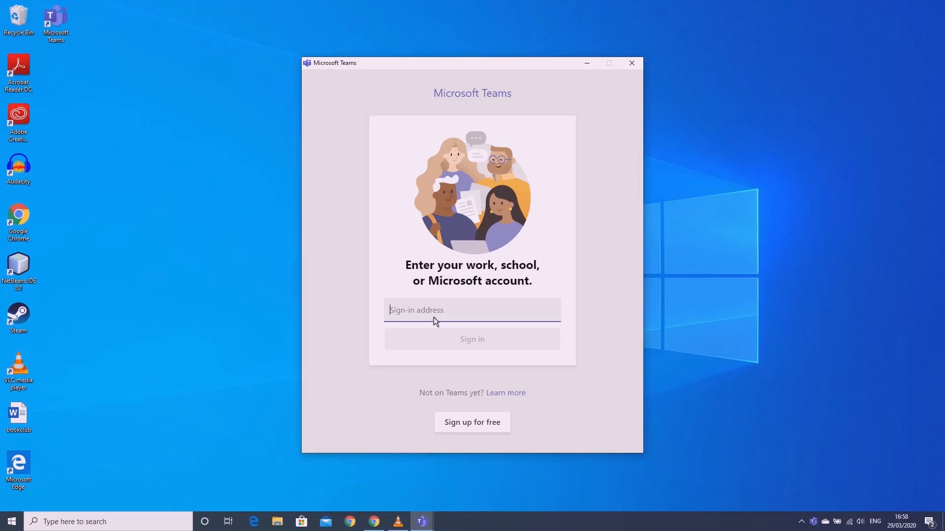
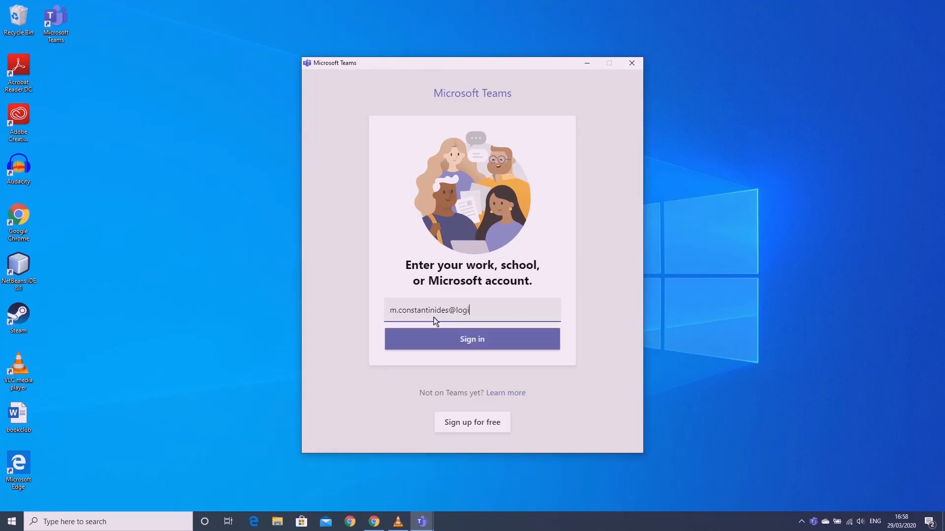
pyautogui.press('Return')
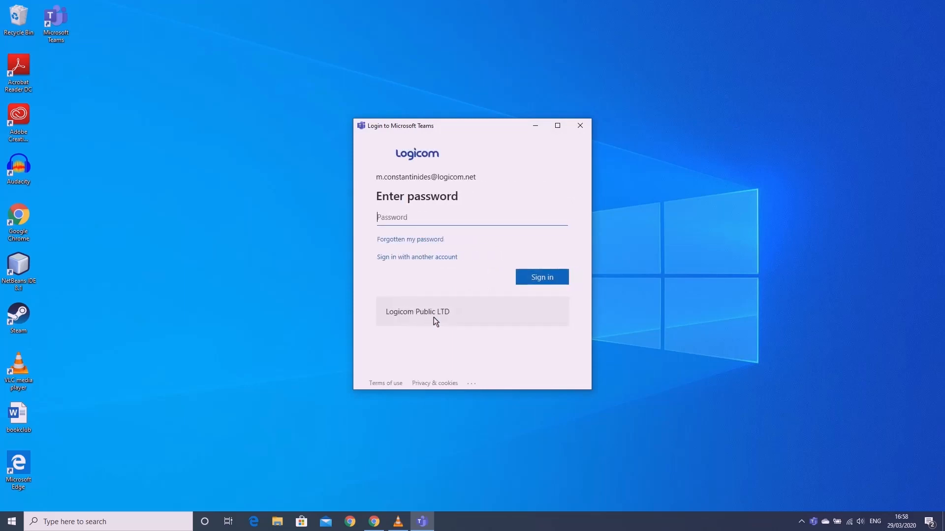
pyautogui.press('capslock')
pyautogui.write('••••••••••')
pyautogui.press('Return')
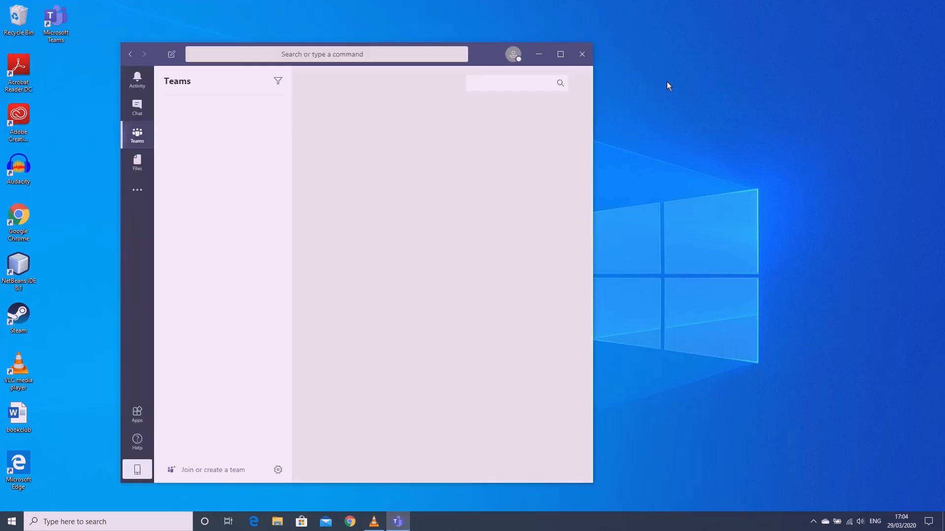
# Maximize the Teams window so the Join or create a team page fills the screen
pyautogui.click(560, 56)
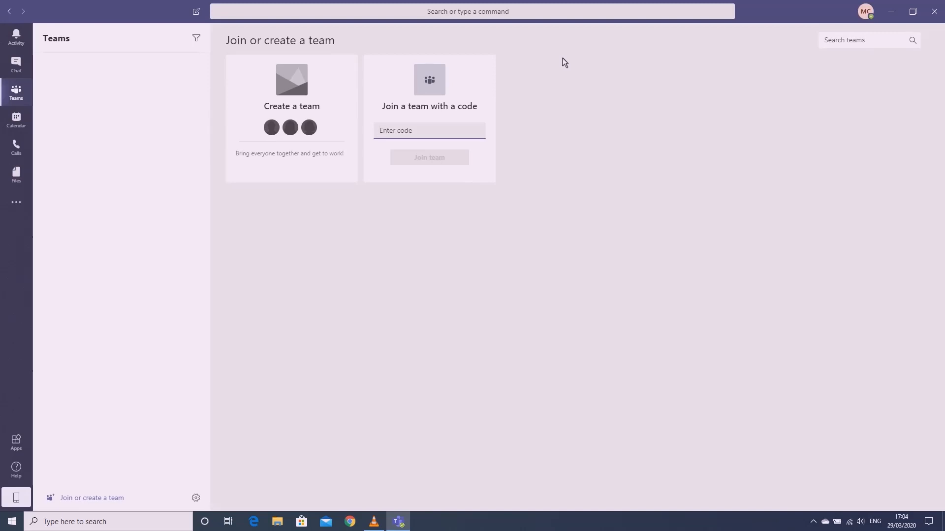
pyautogui.moveTo(307, 96)
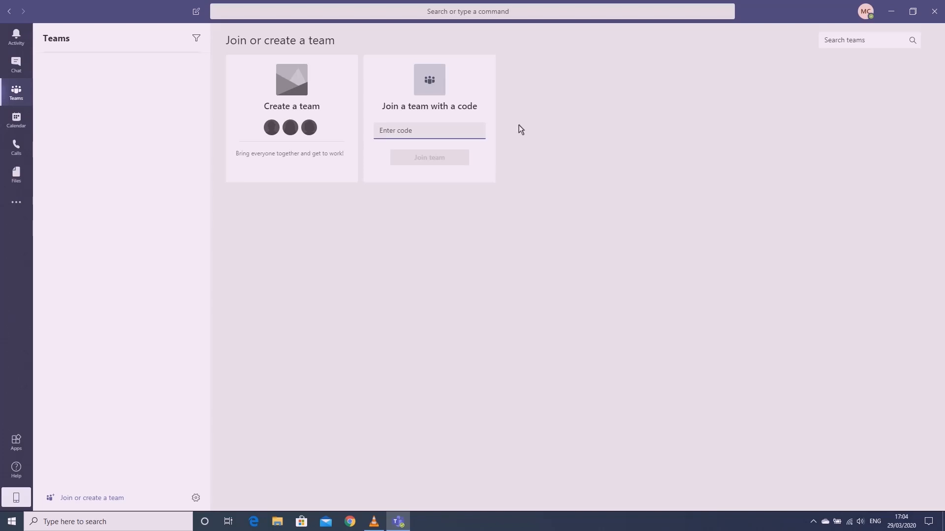
# Create a public team from scratch named 'Sales Department'
pyautogui.click(291, 158)
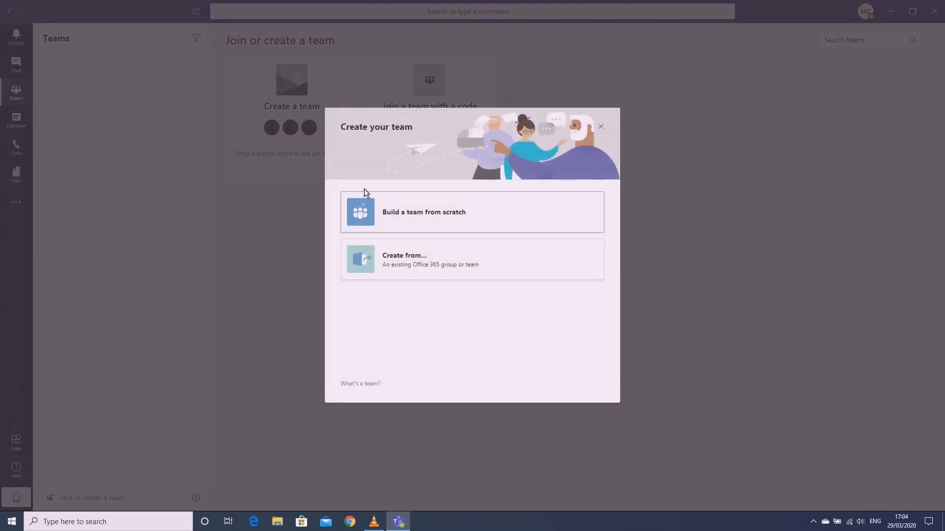
pyautogui.click(509, 208)
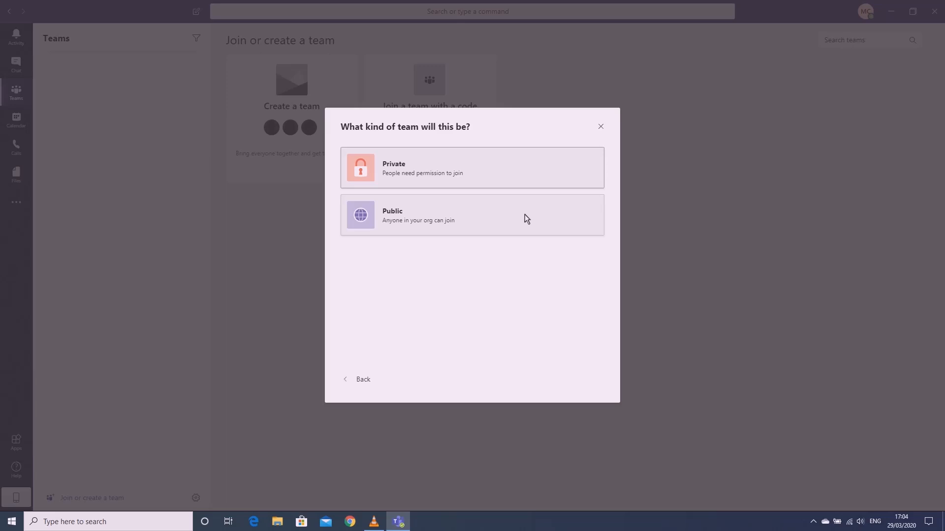
pyautogui.click(441, 225)
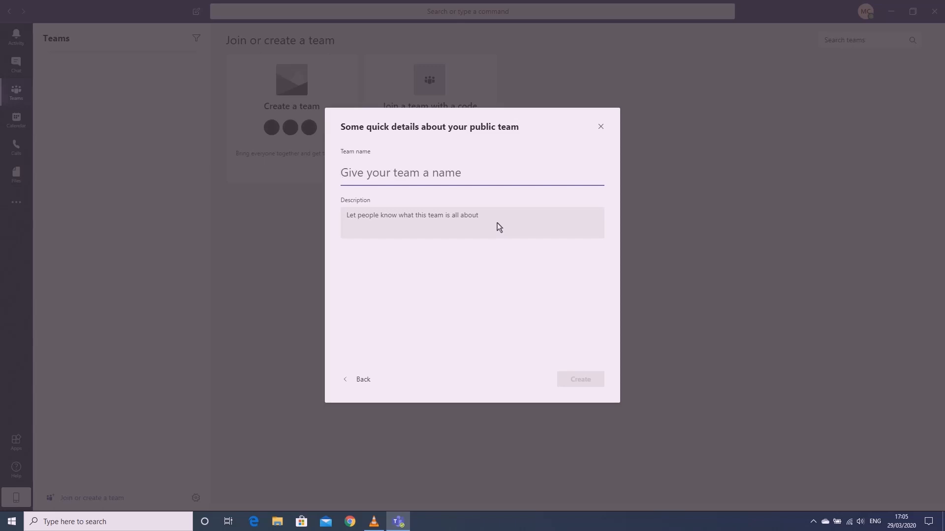
pyautogui.write('S')
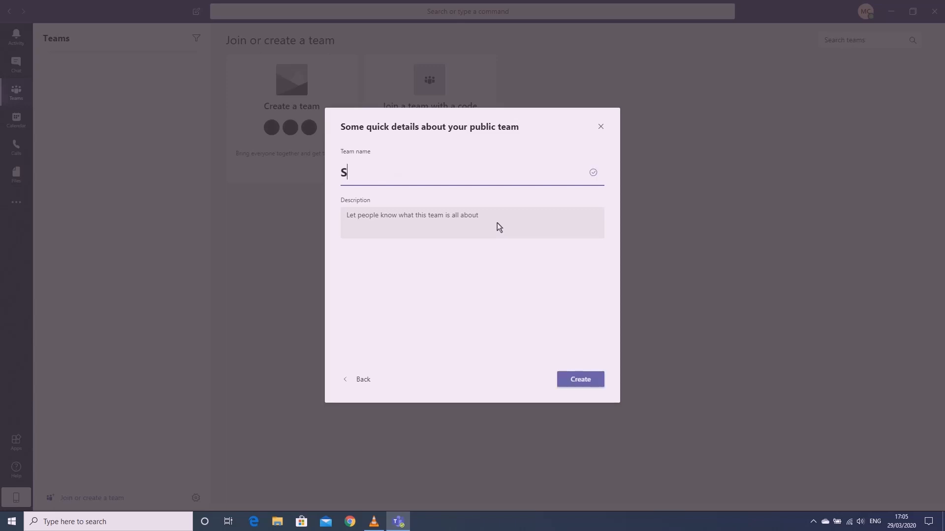
pyautogui.write('ales Department')
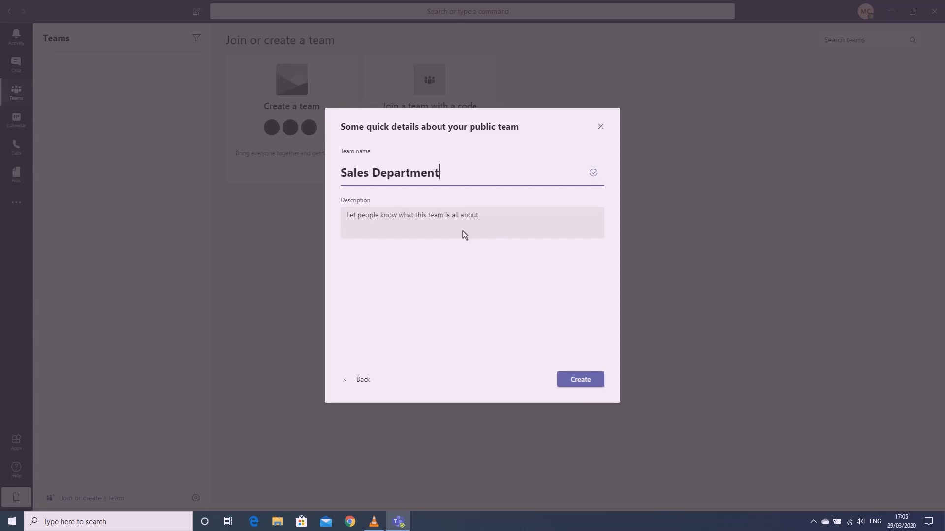
pyautogui.click(581, 379)
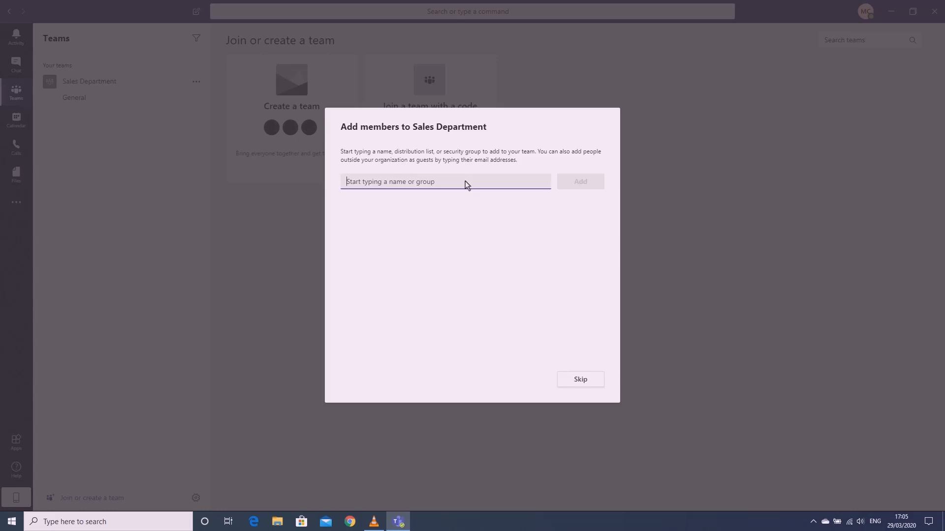
# Pick the first colleague from the suggestions, removing an unknown user added by mistake
pyautogui.write('kyp')
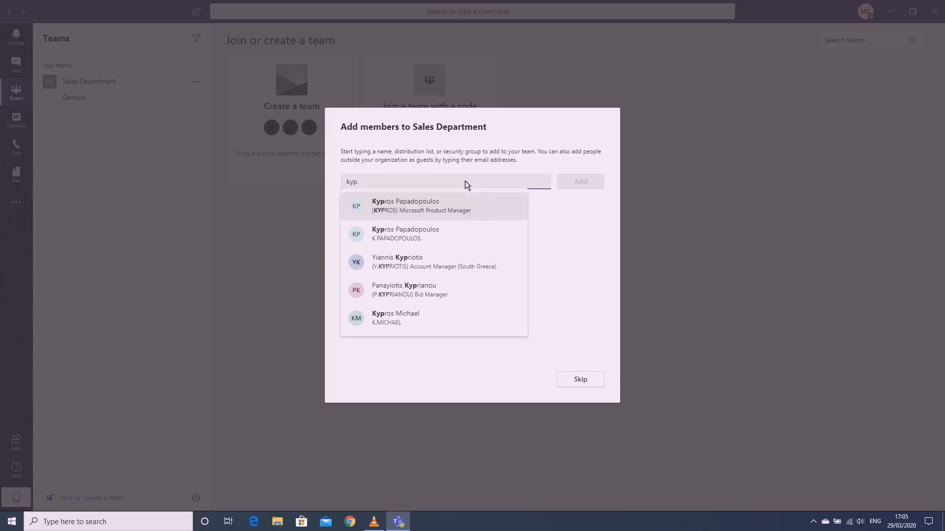
pyautogui.click(476, 207)
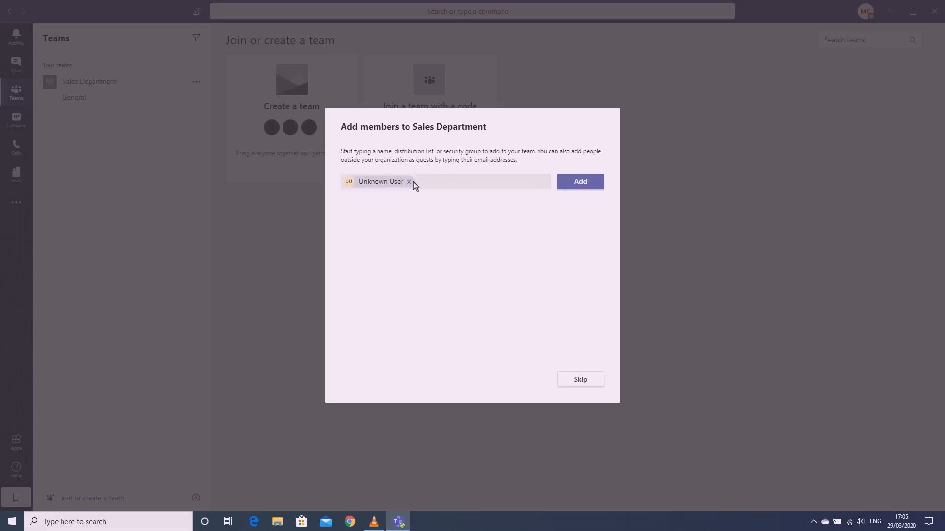
pyautogui.click(412, 182)
pyautogui.write('kyp')
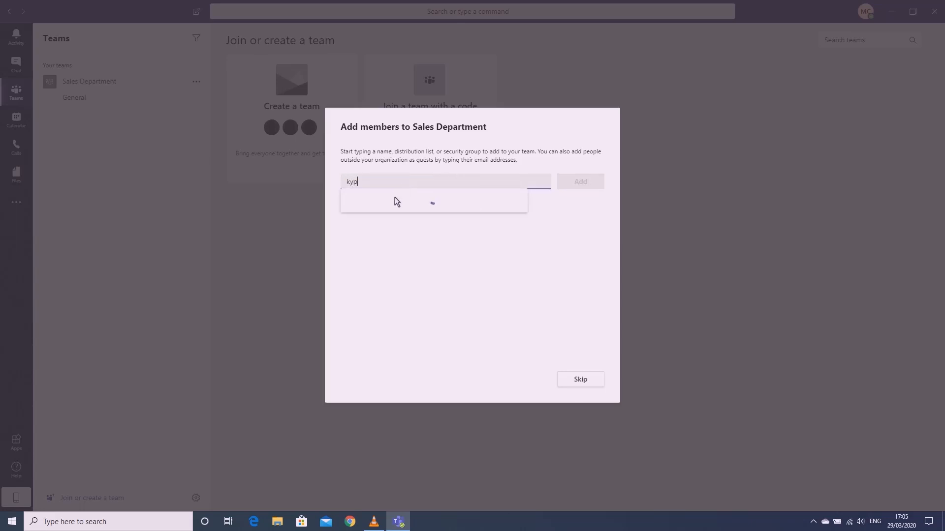
pyautogui.click(424, 230)
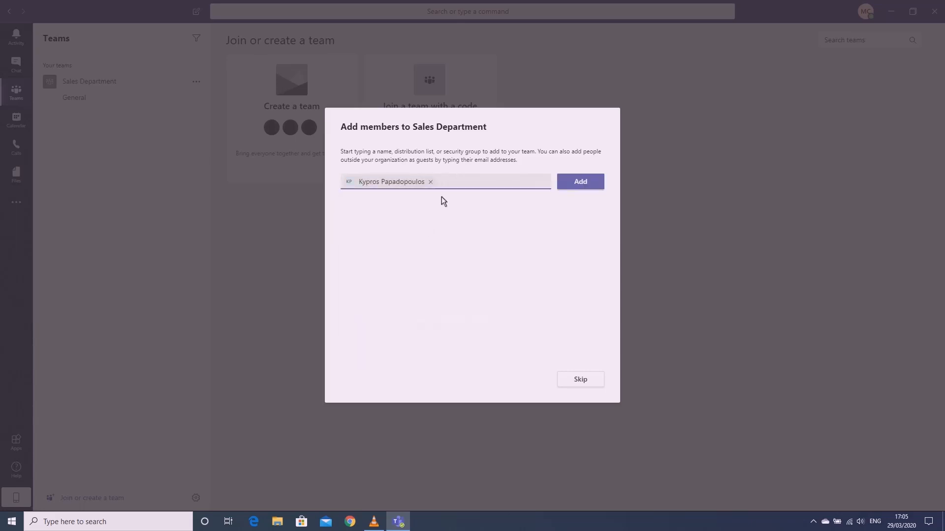
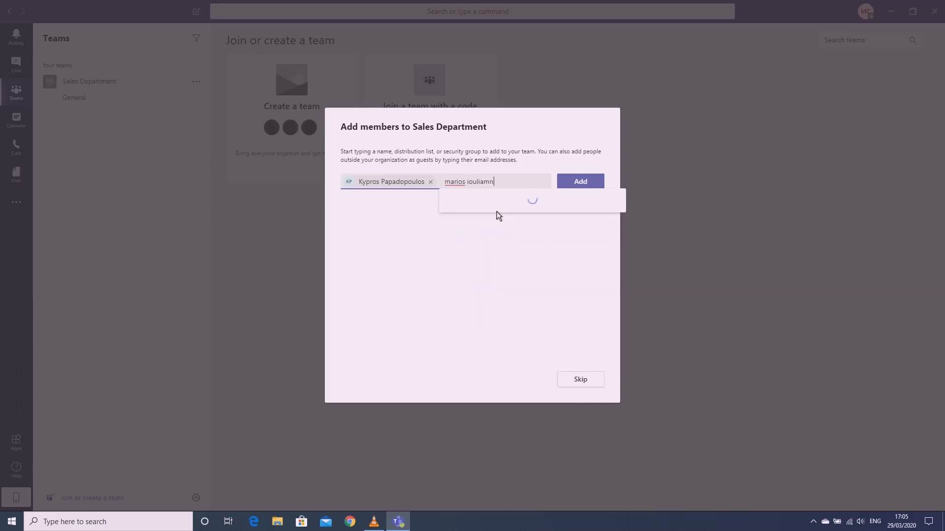
# Search for and select the second and third colleagues by full name
pyautogui.click(523, 211)
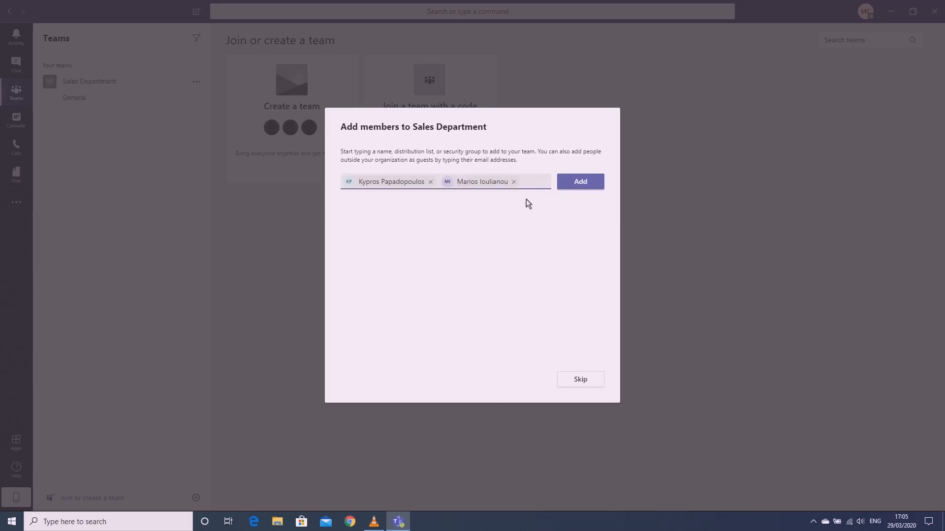
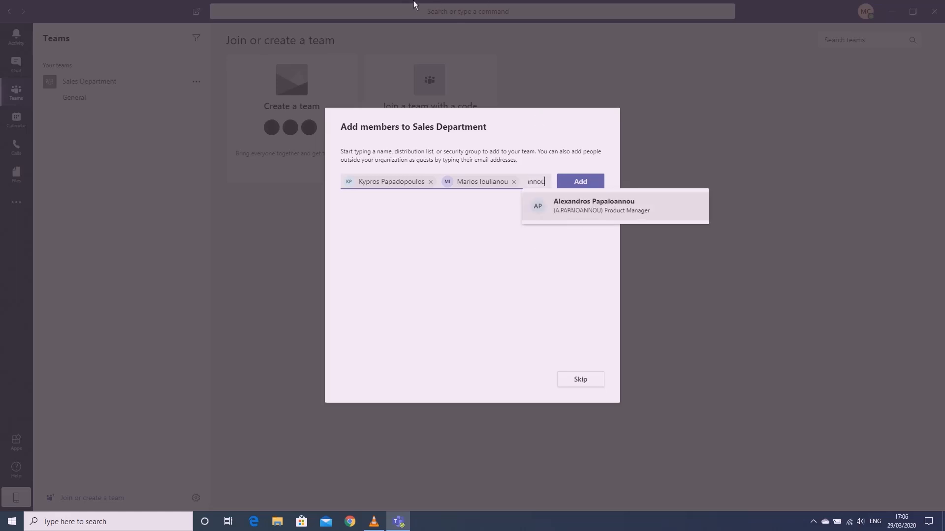
pyautogui.click(599, 205)
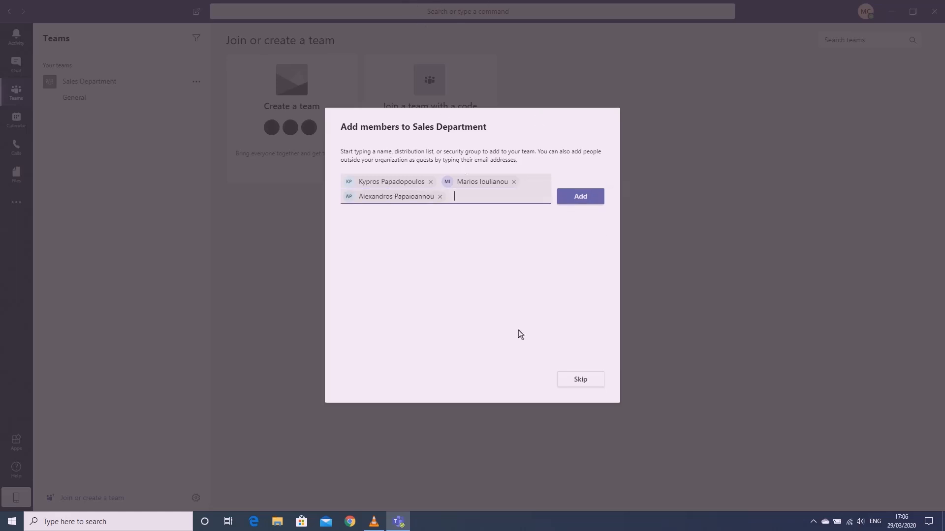
# Add the three colleagues to the team, keeping the Member role
pyautogui.click(591, 198)
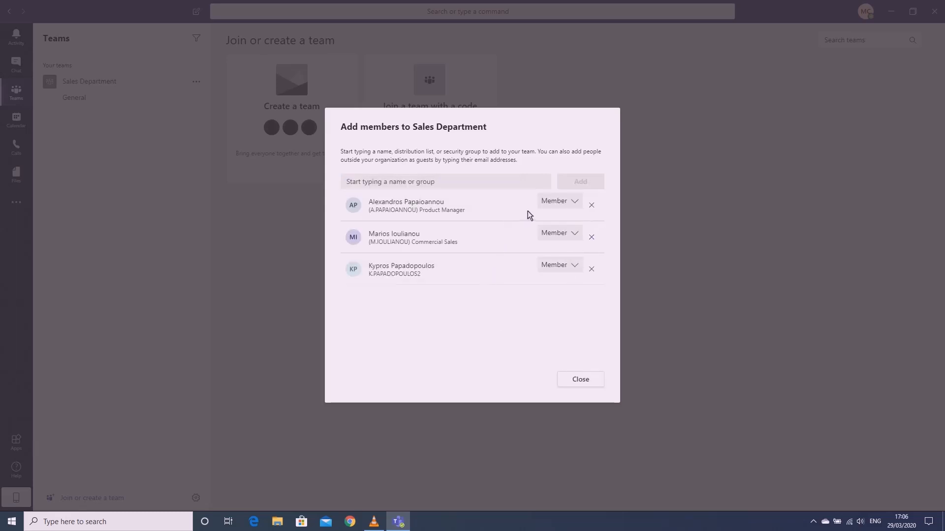
pyautogui.click(543, 204)
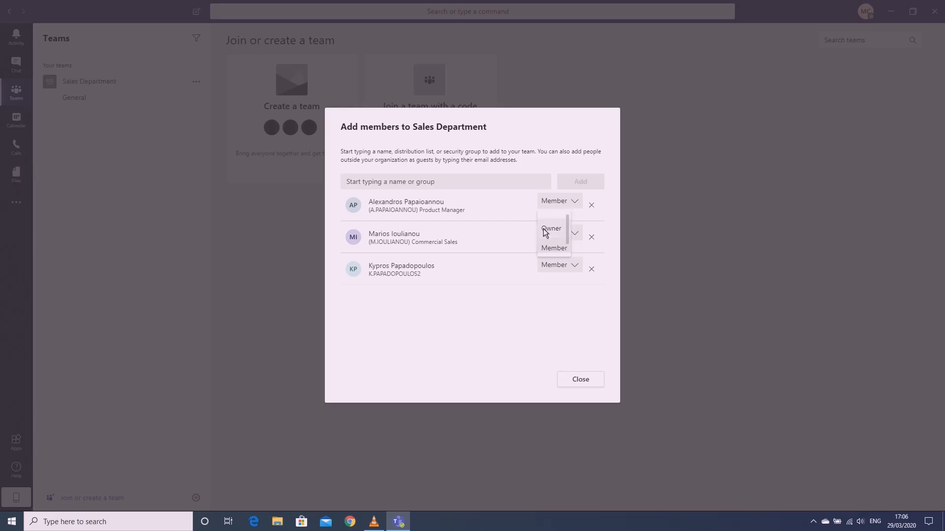
pyautogui.click(525, 230)
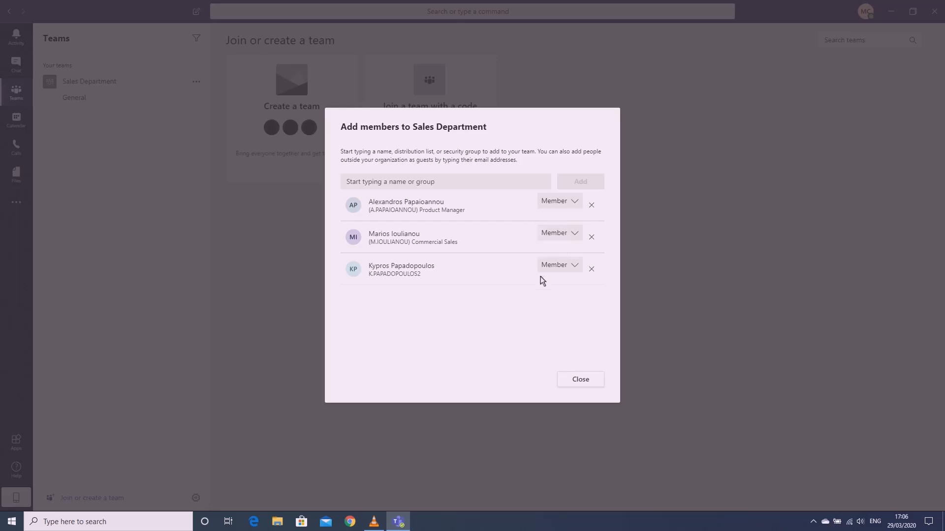
# Finish adding members and draft 'Hello Team !' as a new General channel conversation
pyautogui.click(578, 379)
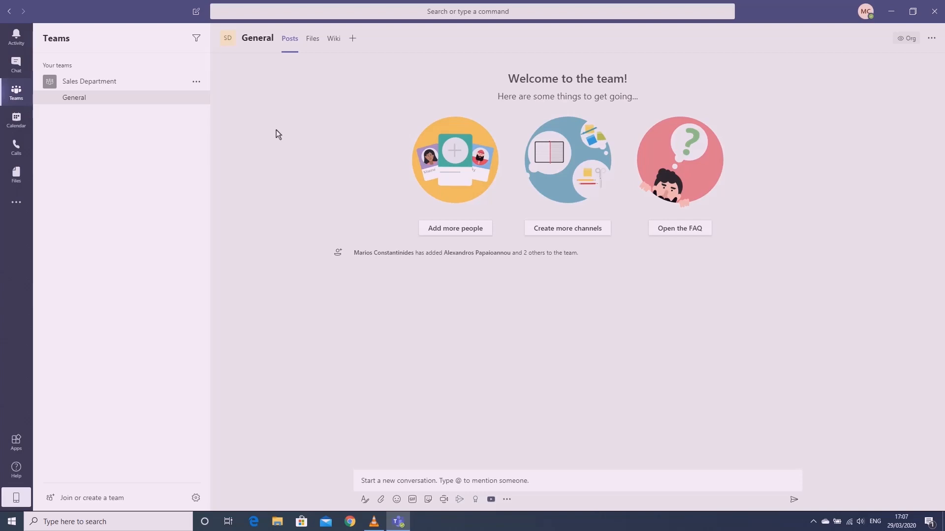
pyautogui.click(395, 482)
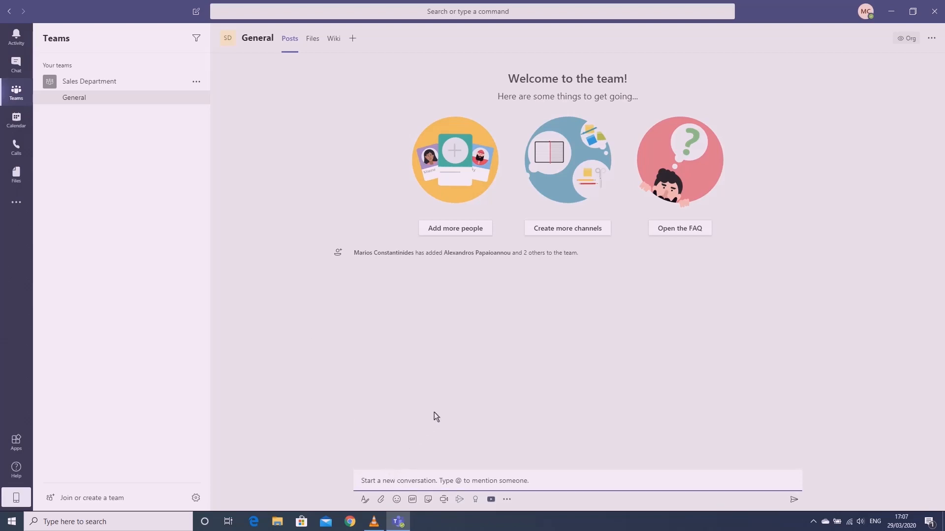
pyautogui.write('H')
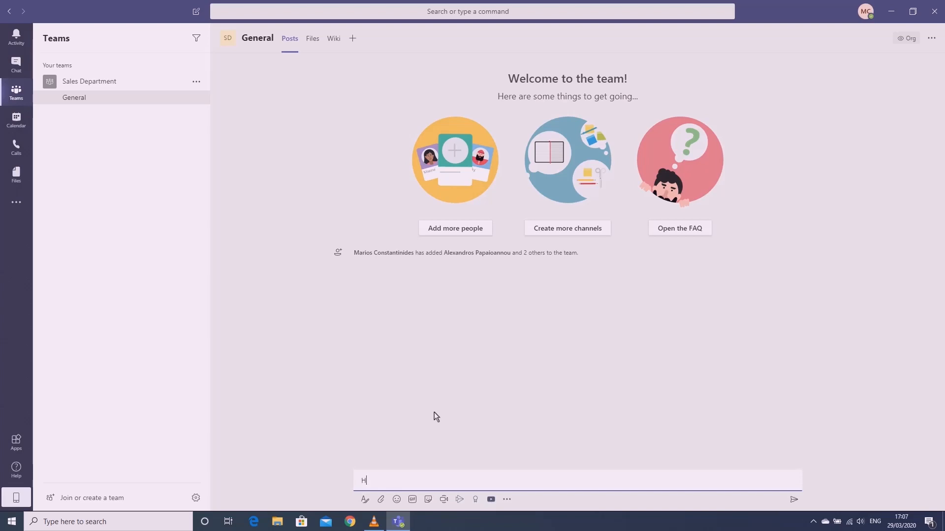
pyautogui.write('ello Te')
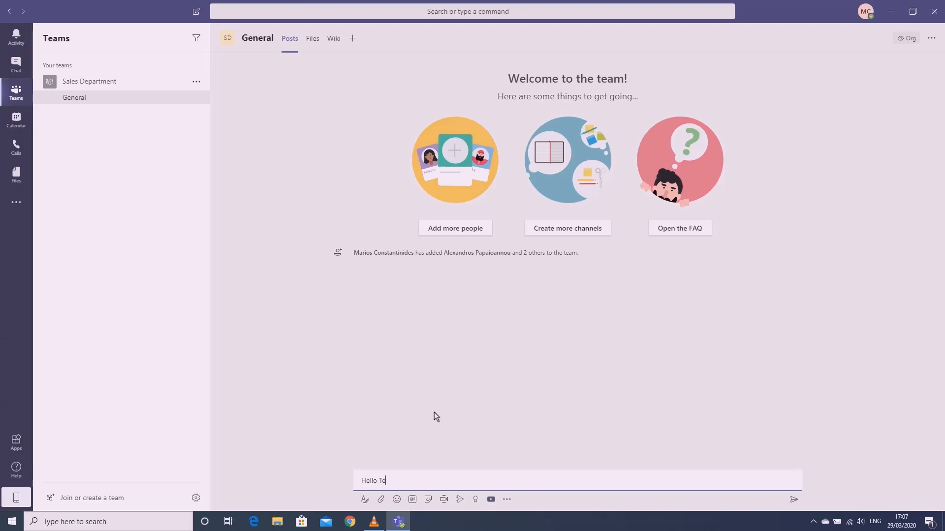
pyautogui.write('am !')
pyautogui.press('Return')
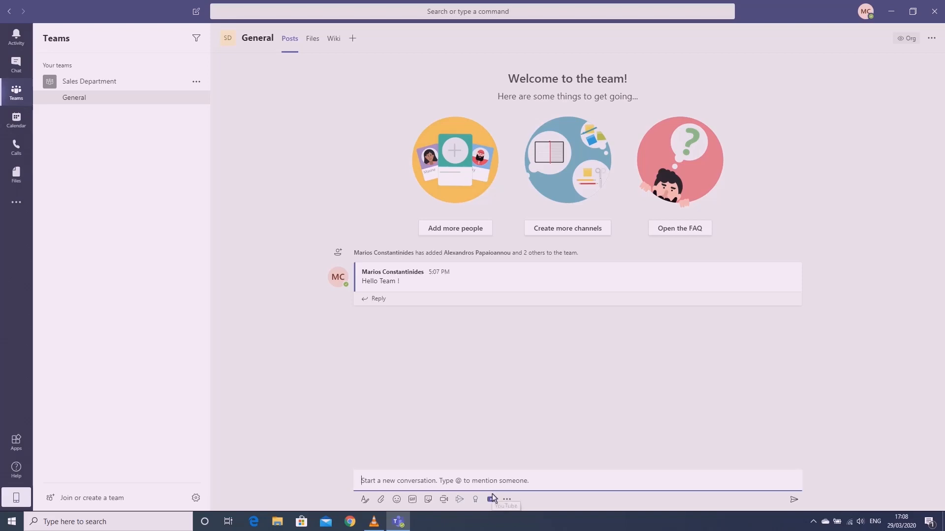
pyautogui.write('@s')
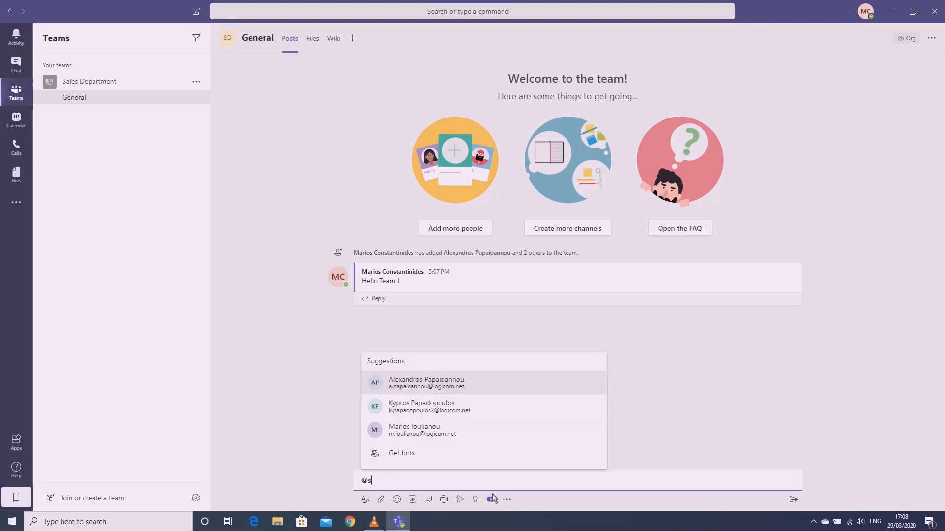
pyautogui.press('BackSpace')
pyautogui.write('Marios')
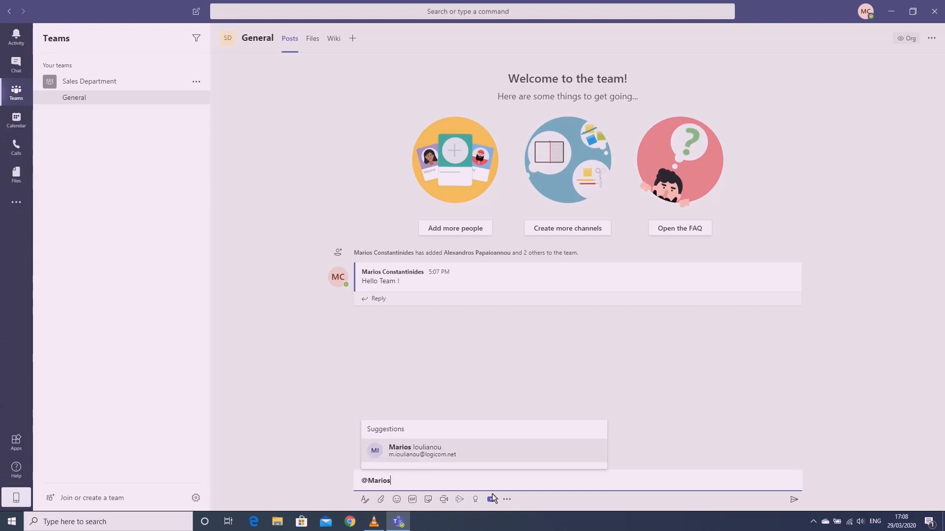
pyautogui.press('Return')
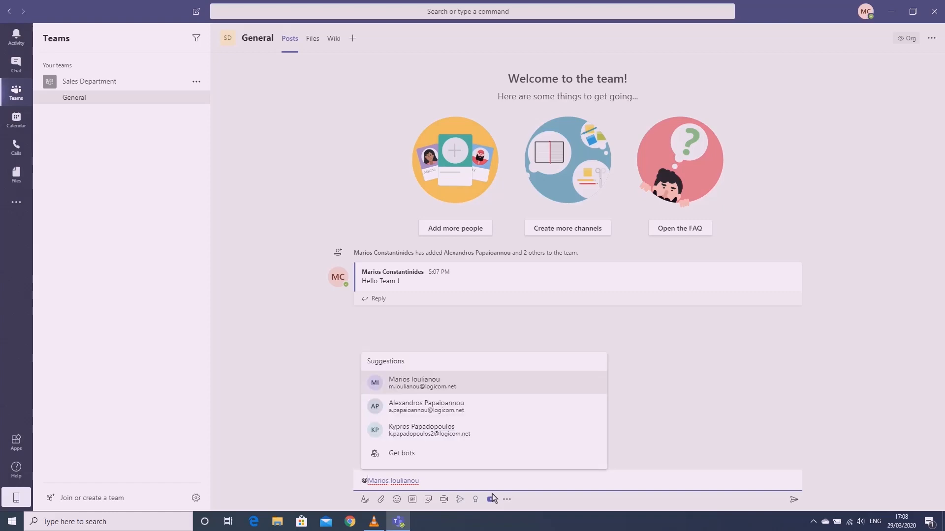
pyautogui.press('Return')
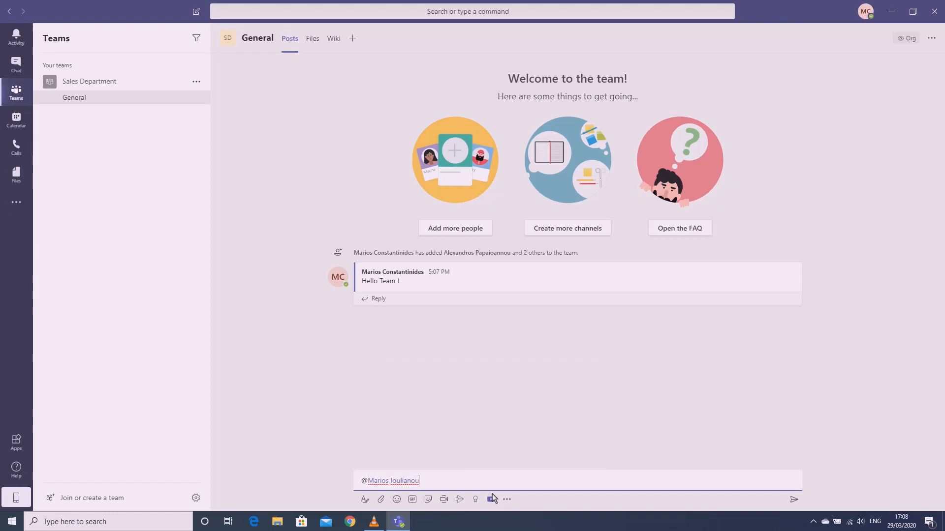
pyautogui.write(':)')
pyautogui.press('Return')
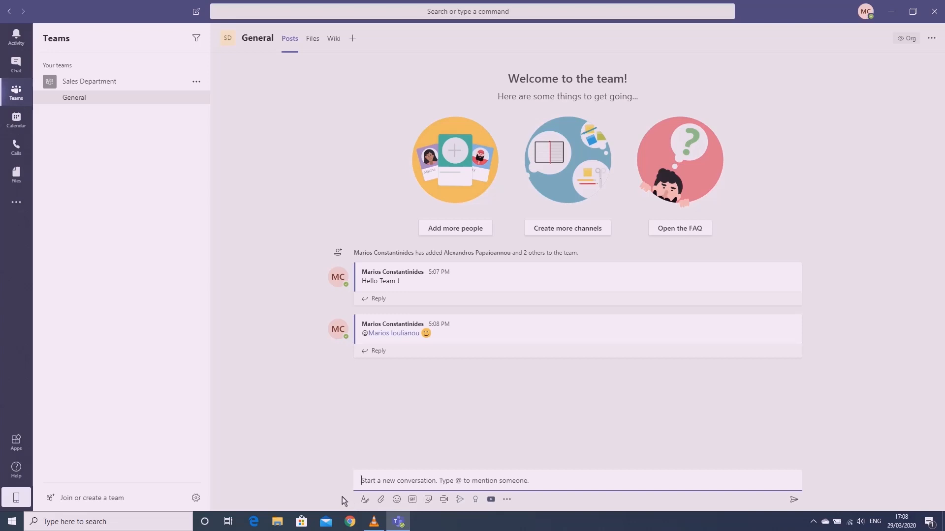
# Expand the compose box into the formatting editor, leaving replies set to Everyone can reply
pyautogui.click(364, 499)
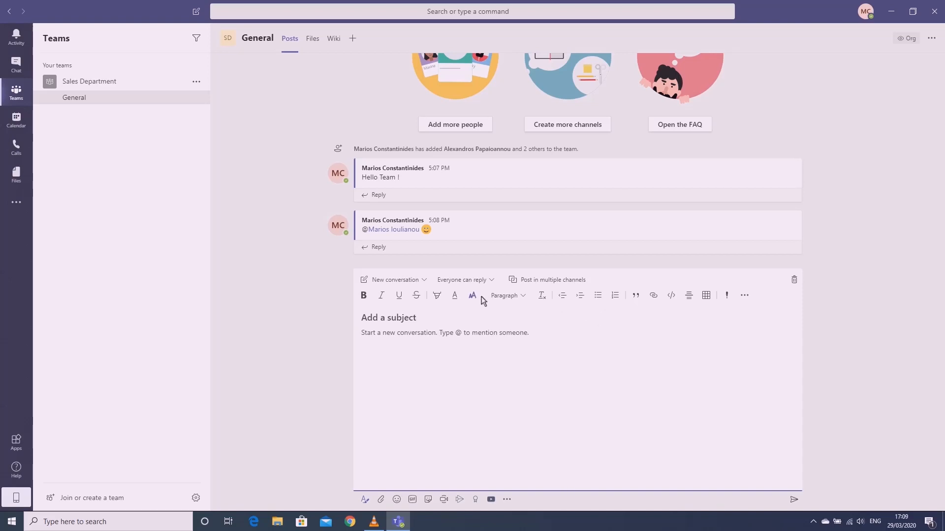
pyautogui.click(494, 282)
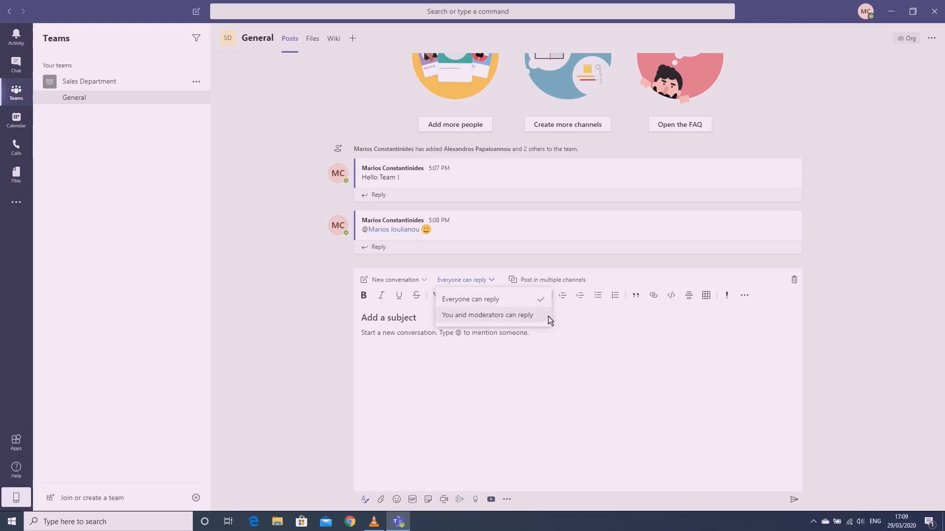
pyautogui.click(580, 324)
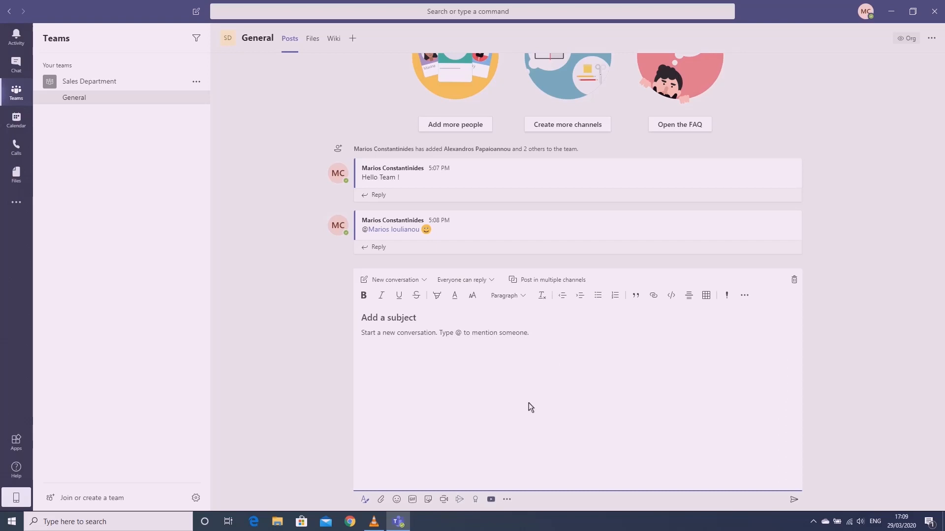
# Add a new channel named 'Test' to the Sales Department team
pyautogui.click(196, 83)
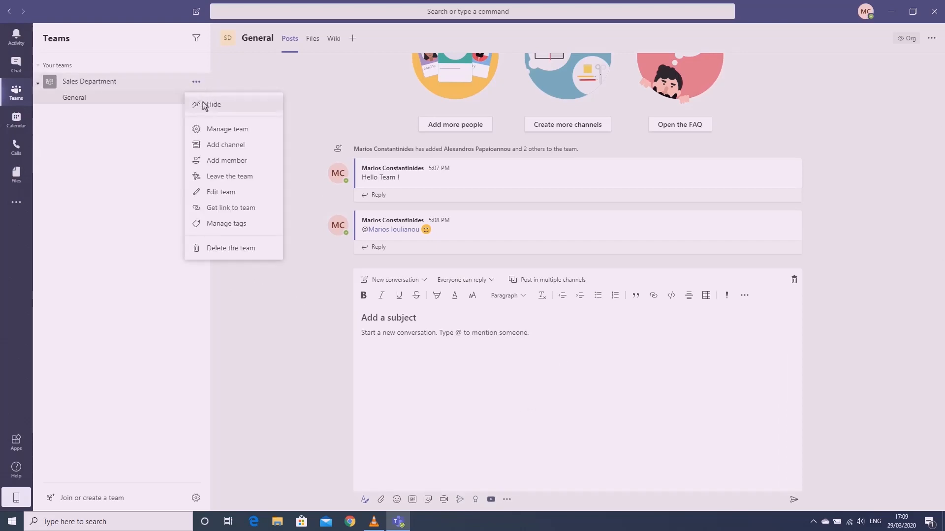
pyautogui.click(244, 147)
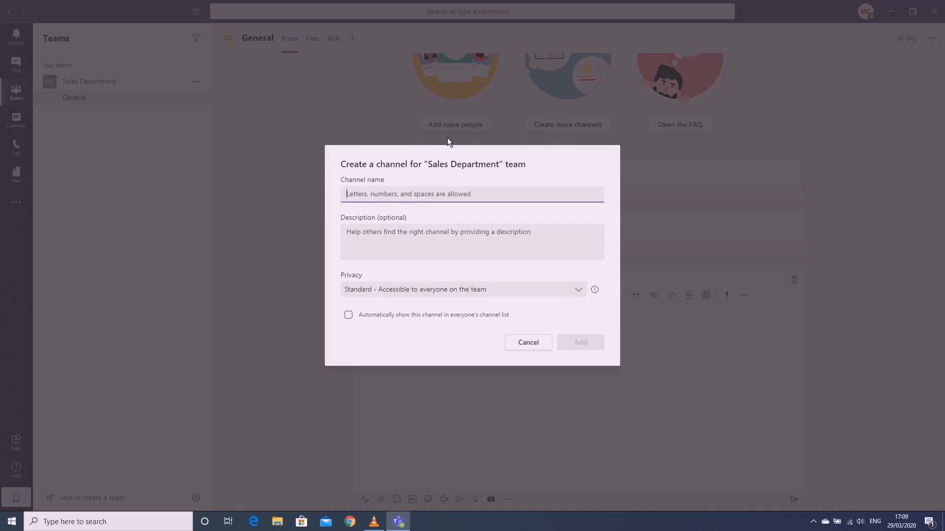
pyautogui.write('Test')
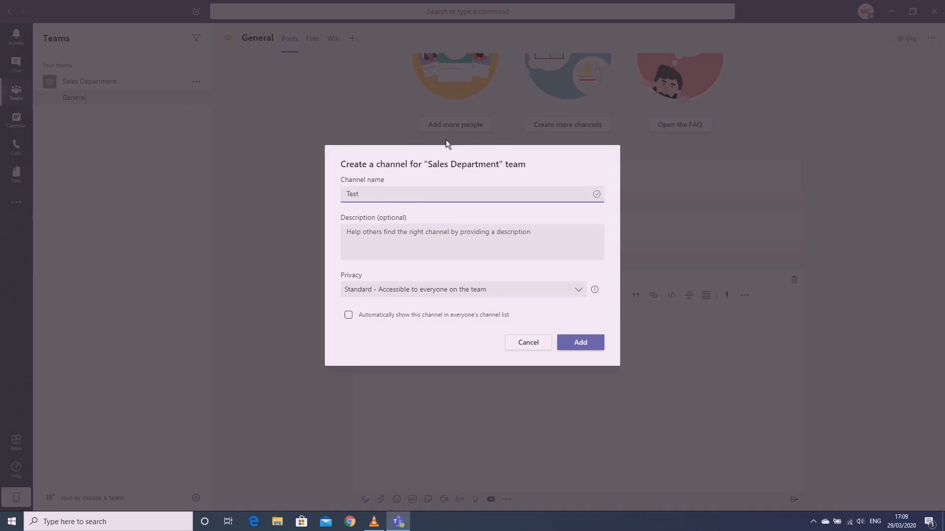
pyautogui.click(581, 340)
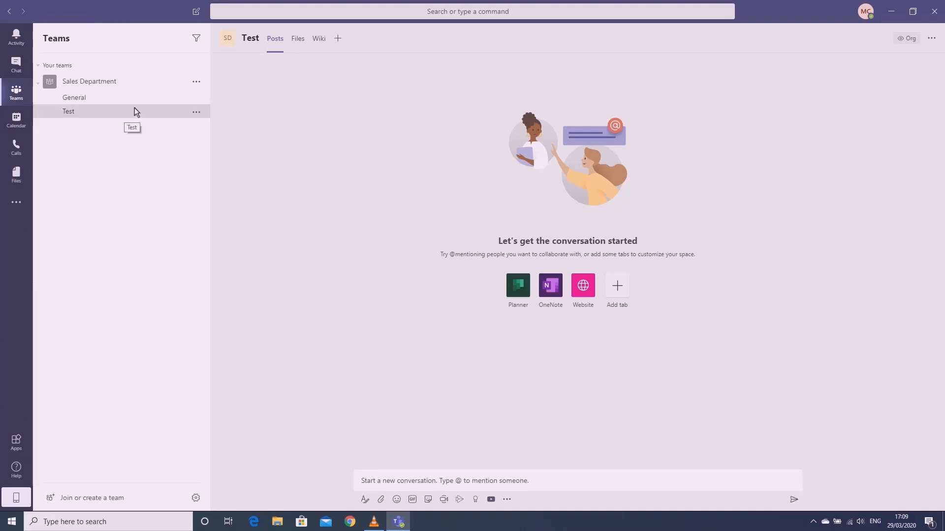
# In the General channel's expanded editor, type 'Hello team from channel Test !'
pyautogui.click(148, 81)
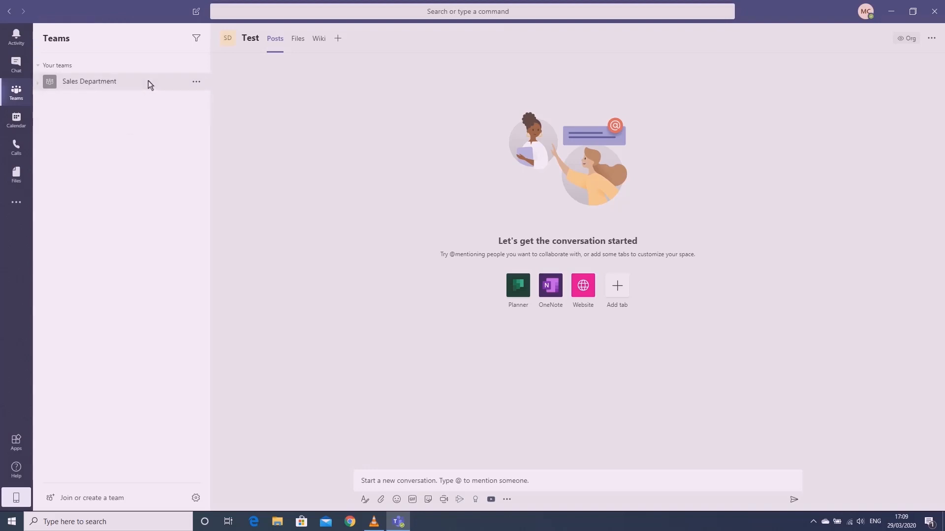
pyautogui.click(148, 81)
pyautogui.click(131, 99)
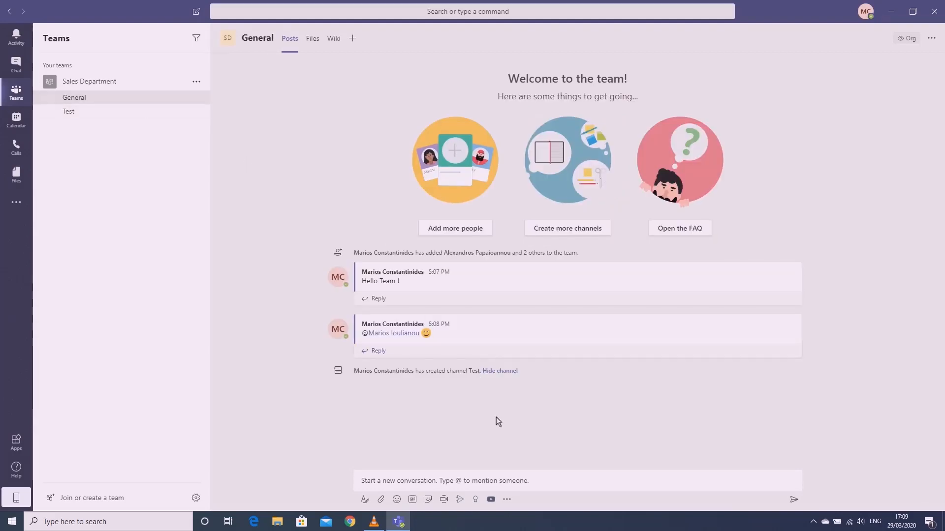
pyautogui.click(366, 500)
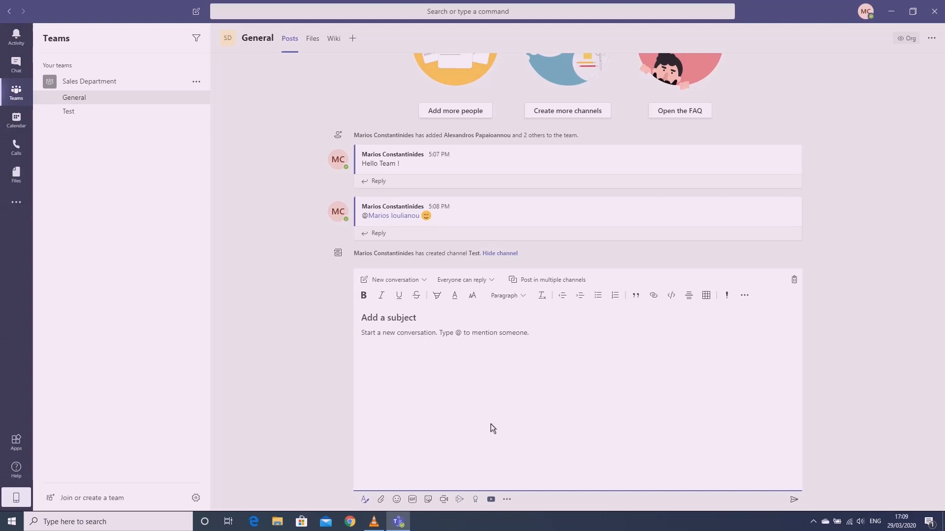
pyautogui.write('H')
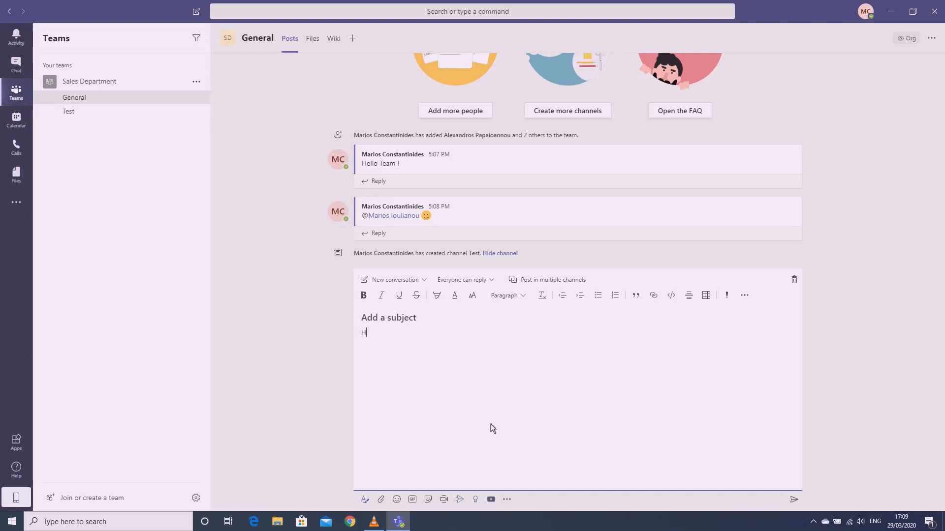
pyautogui.write('ello team from channel Test !')
# Make 'Hello' bold, 'team' italic and 'channel' underlined in the draft
pyautogui.doubleClick(373, 333)
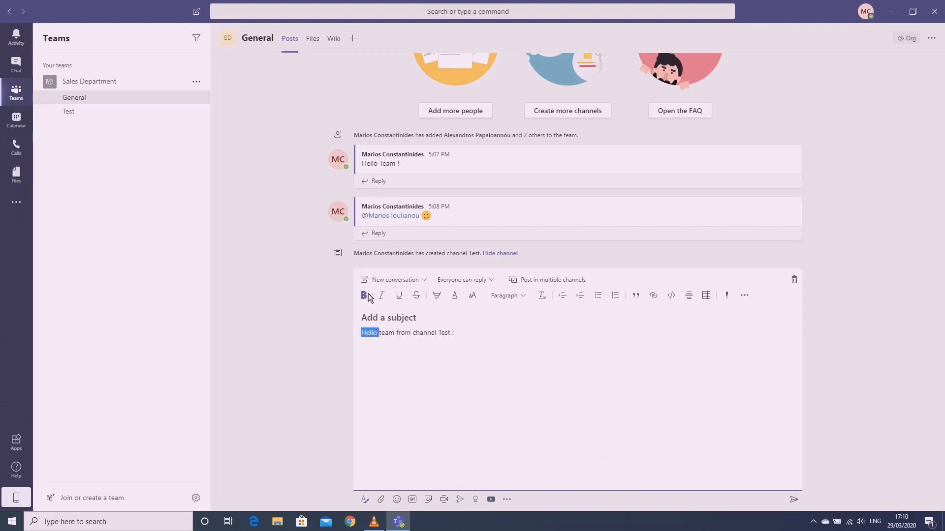
pyautogui.click(363, 295)
pyautogui.doubleClick(389, 333)
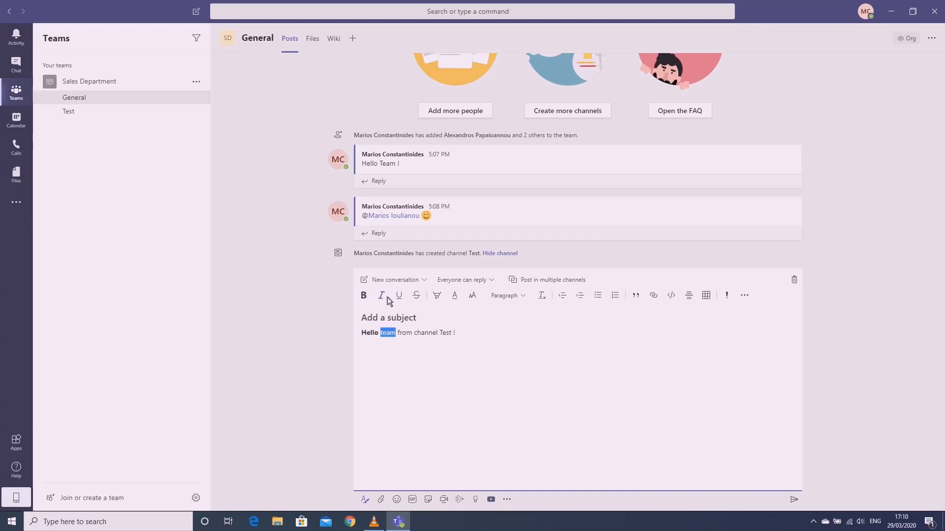
pyautogui.click(382, 296)
pyautogui.doubleClick(406, 335)
pyautogui.click(432, 335)
pyautogui.click(399, 296)
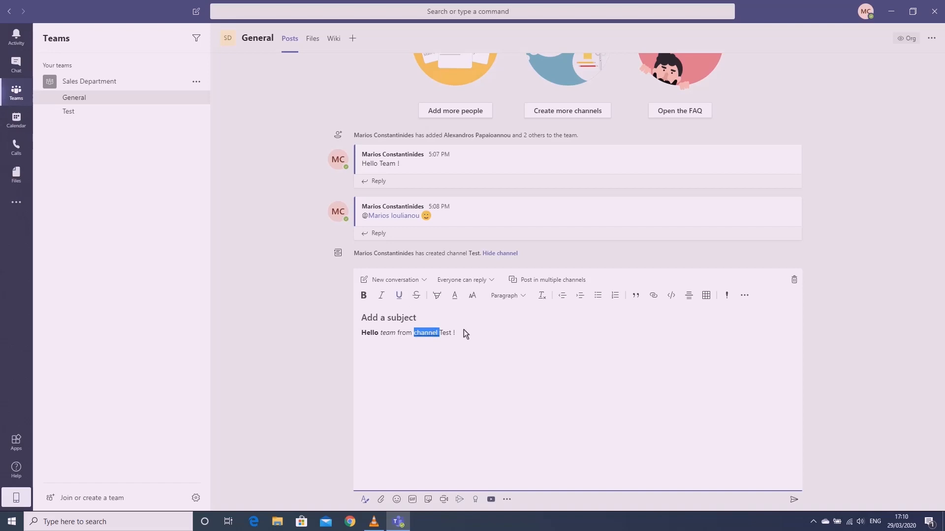
pyautogui.click(463, 331)
# Set the post to go to both General and Test channels, then send it
pyautogui.click(547, 279)
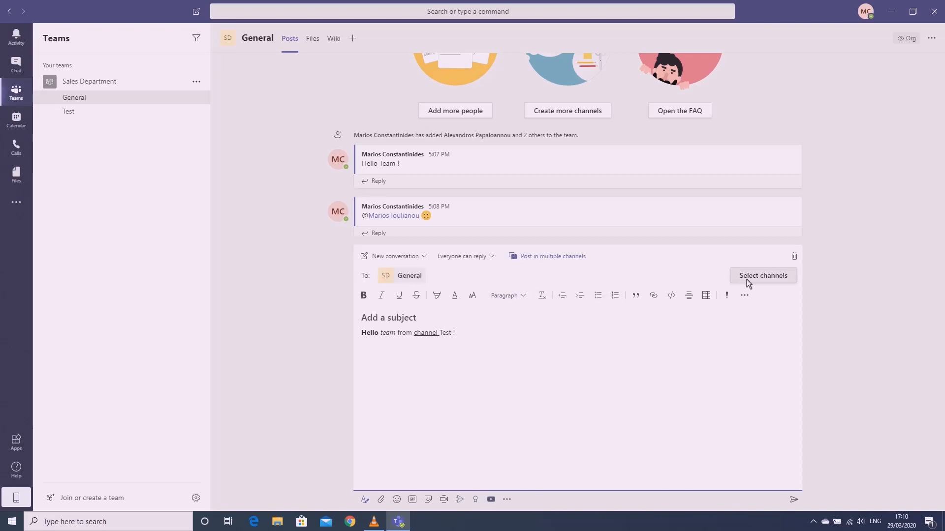
pyautogui.click(764, 277)
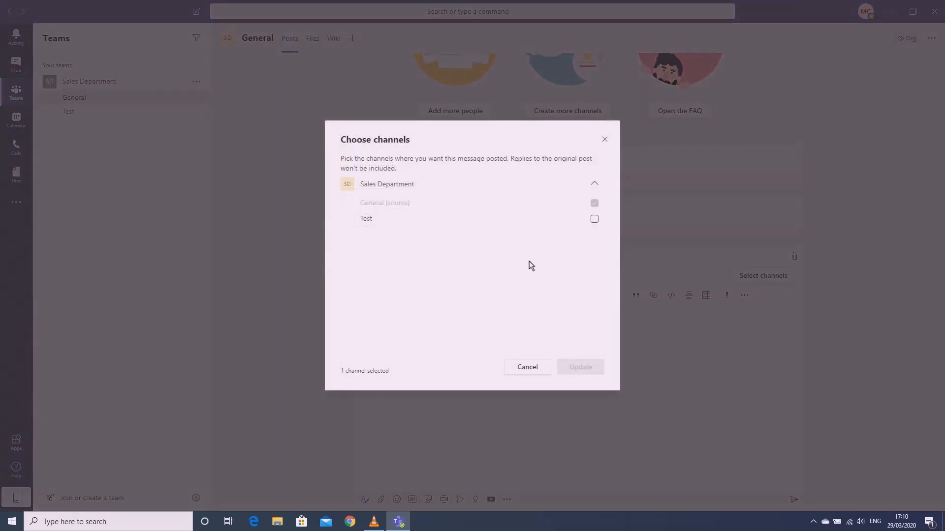
pyautogui.click(418, 223)
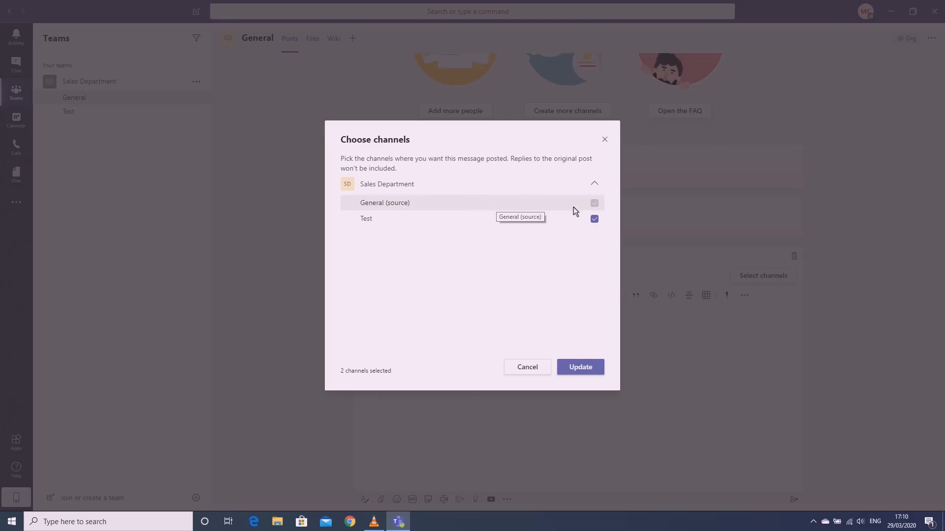
pyautogui.click(405, 219)
pyautogui.click(469, 221)
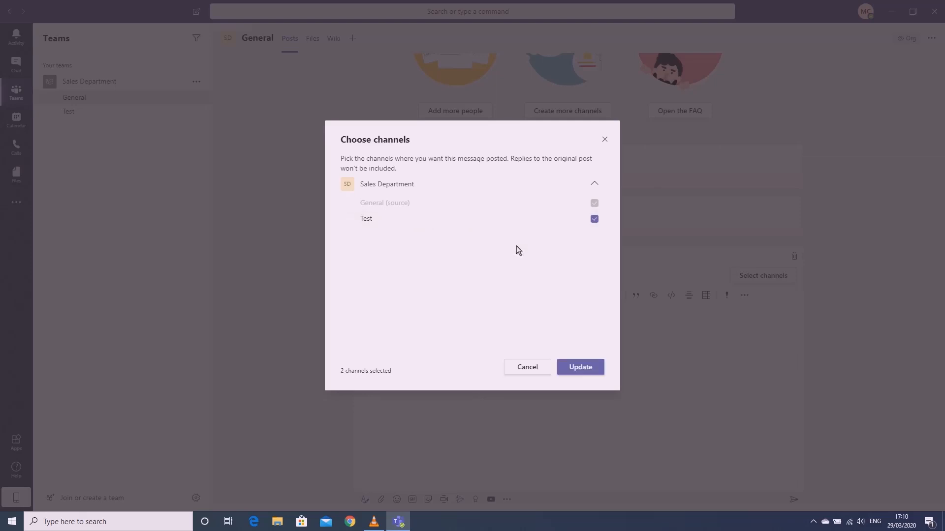
pyautogui.click(579, 365)
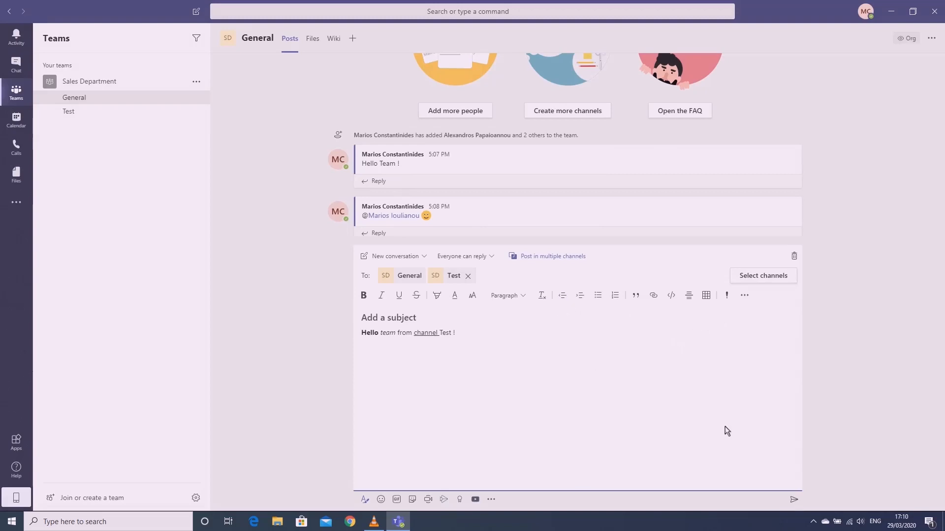
pyautogui.click(794, 501)
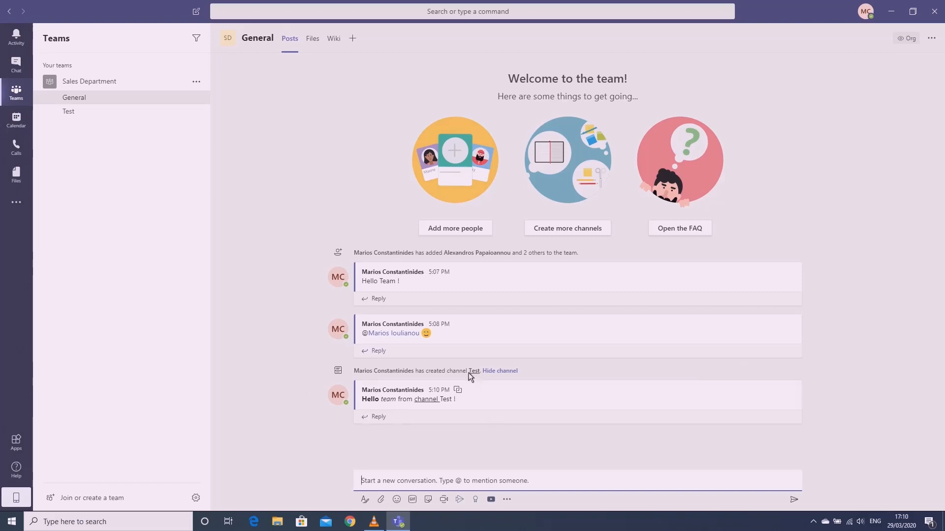
pyautogui.click(80, 116)
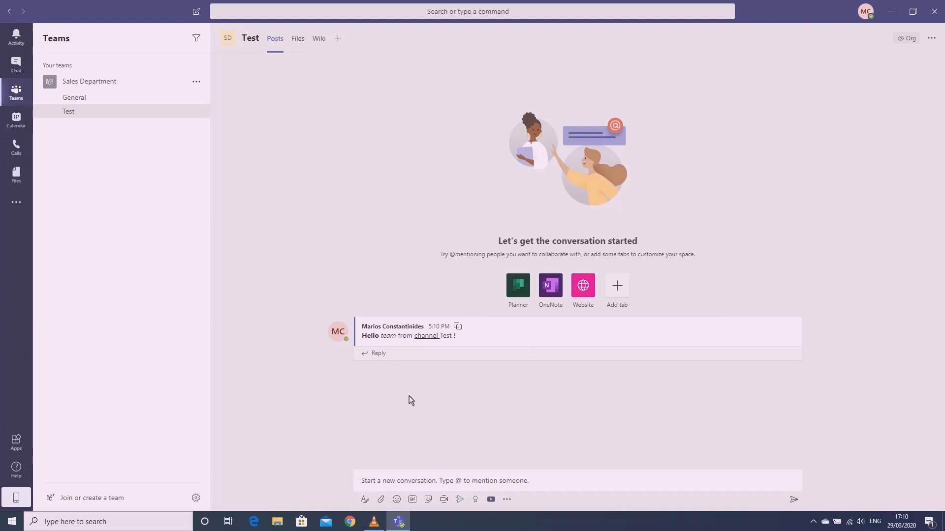
pyautogui.click(102, 91)
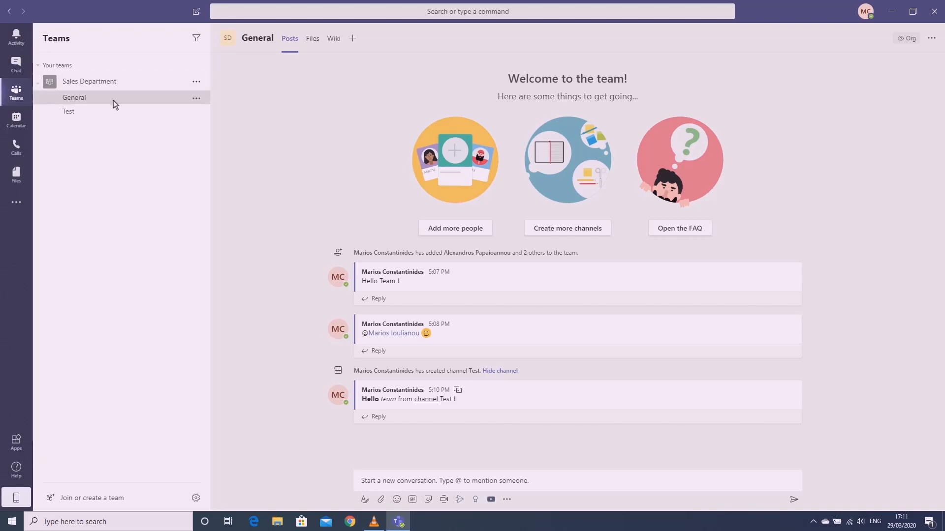
# Post a smiley emoji to the General channel
pyautogui.click(380, 500)
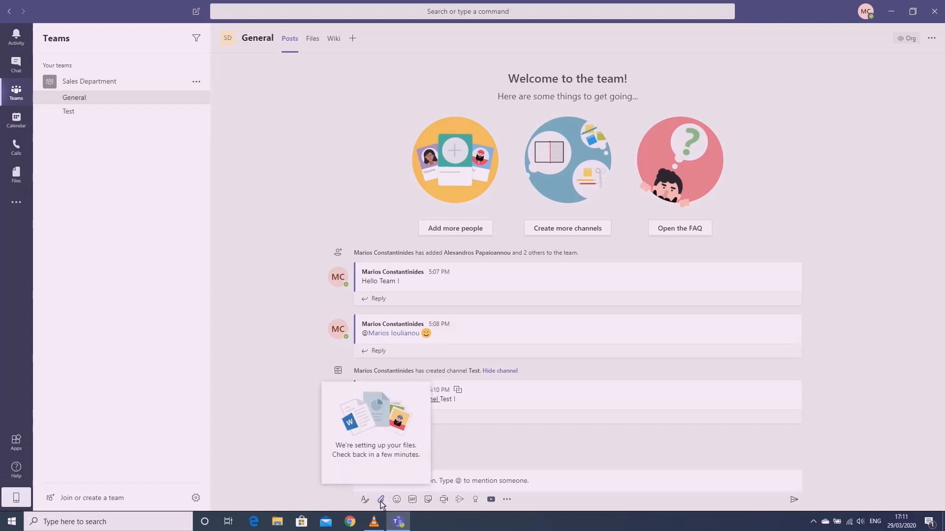
pyautogui.click(381, 500)
pyautogui.click(380, 501)
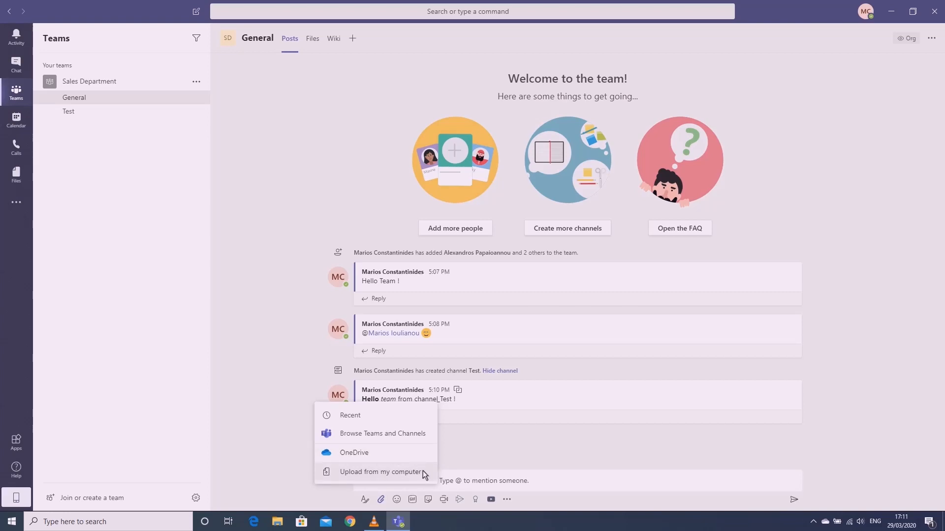
pyautogui.click(397, 500)
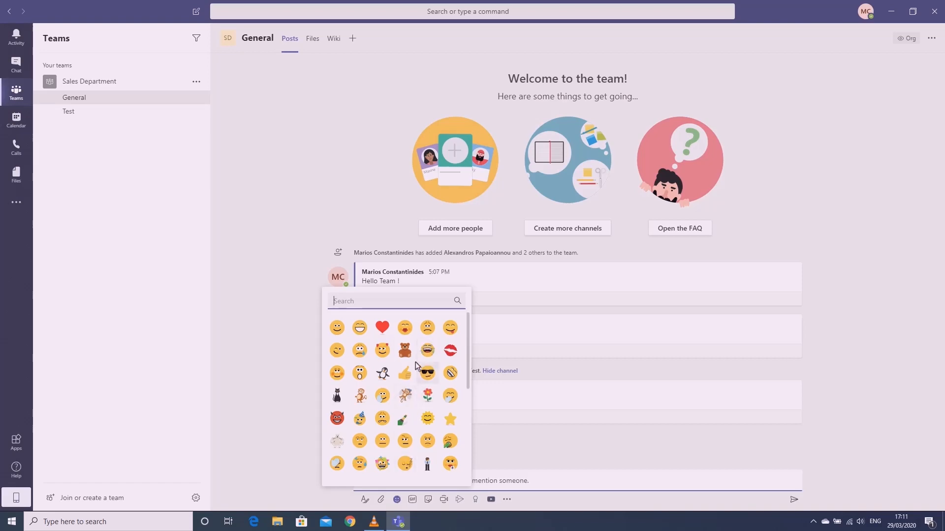
pyautogui.click(337, 328)
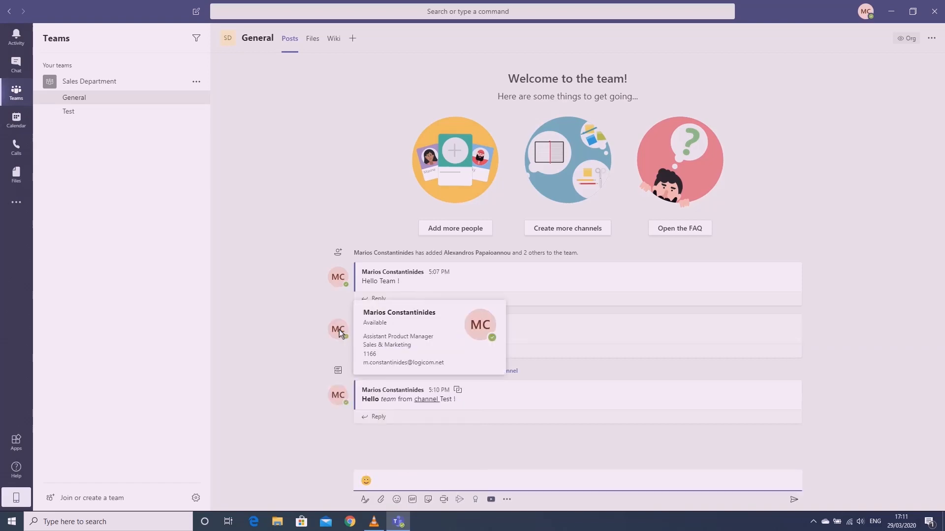
pyautogui.press('Return')
# Post the 'I Got Your Back' GIF to the channel
pyautogui.click(412, 500)
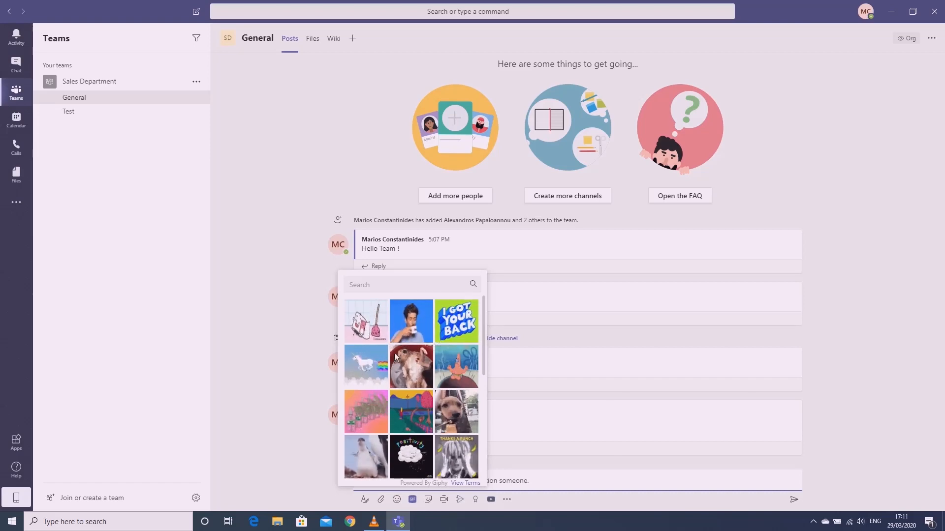
pyautogui.click(453, 321)
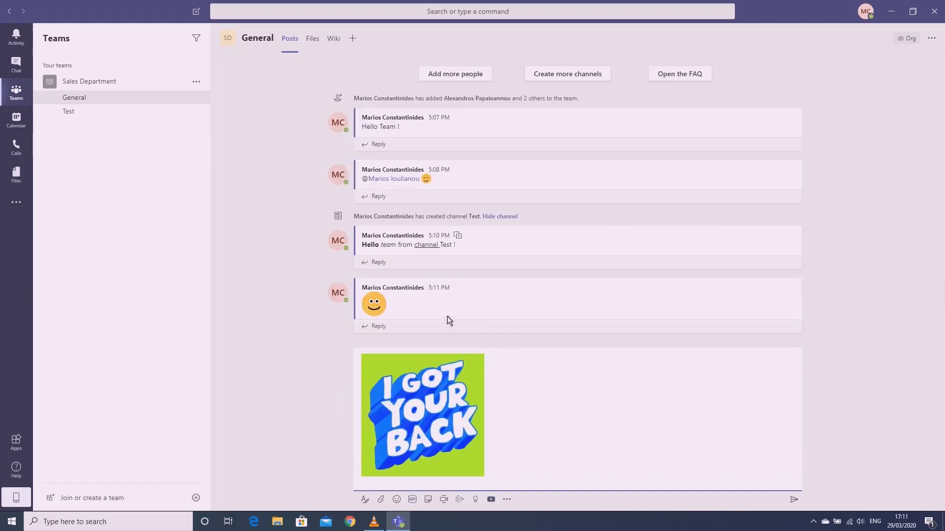
pyautogui.press('Return')
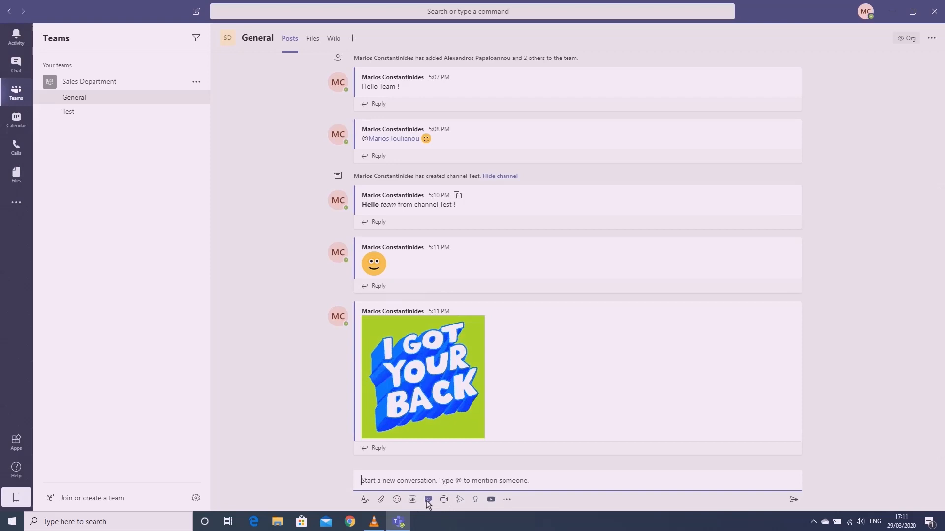
# Post the 'Works on my machine' robot sticker to the channel
pyautogui.click(428, 499)
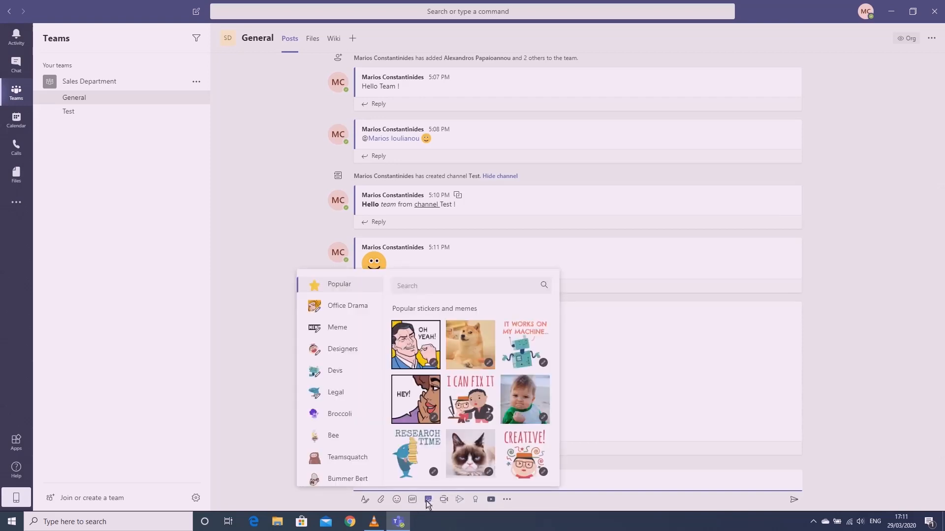
pyautogui.click(519, 341)
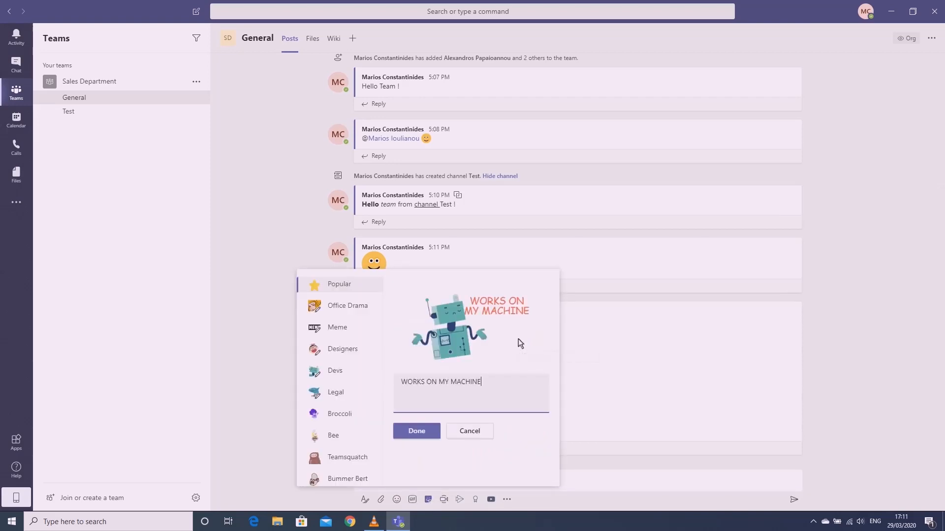
pyautogui.click(432, 433)
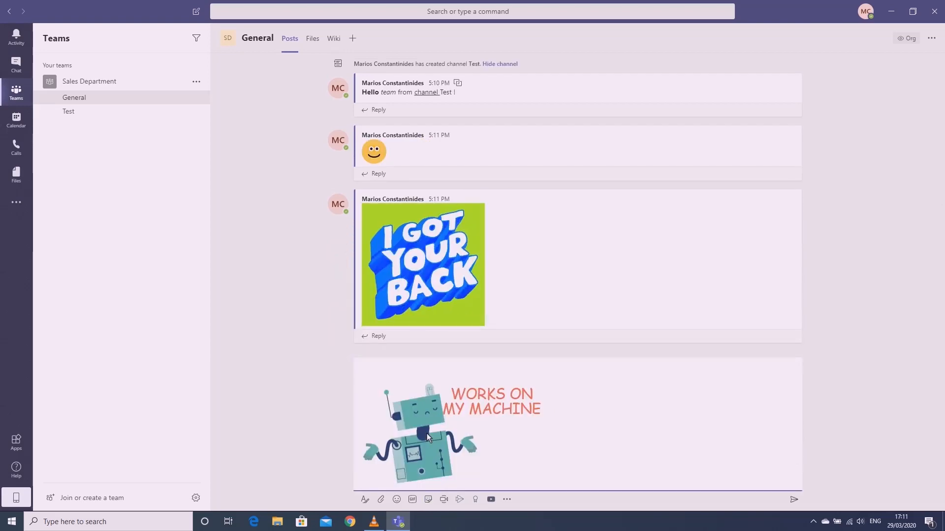
pyautogui.press('Return')
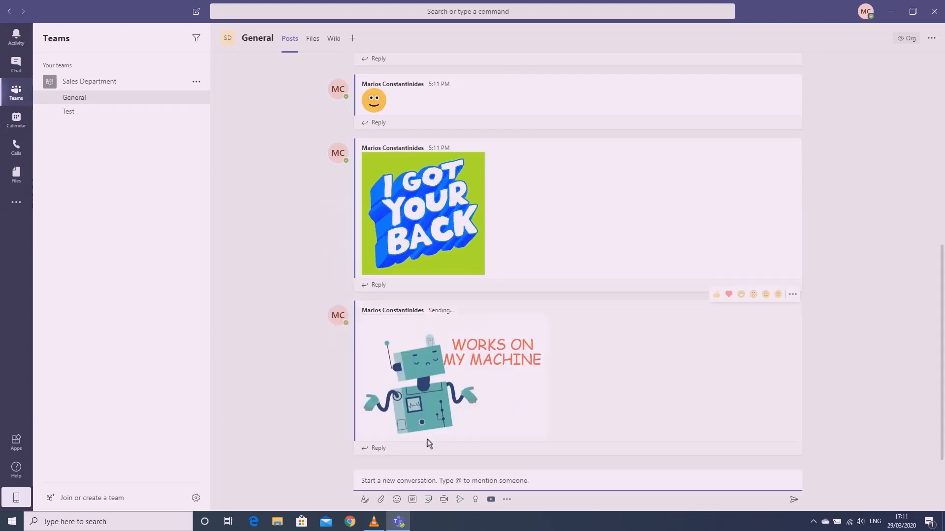
# Start a Meet now meeting with the subject 'Test 1' from General
pyautogui.click(443, 499)
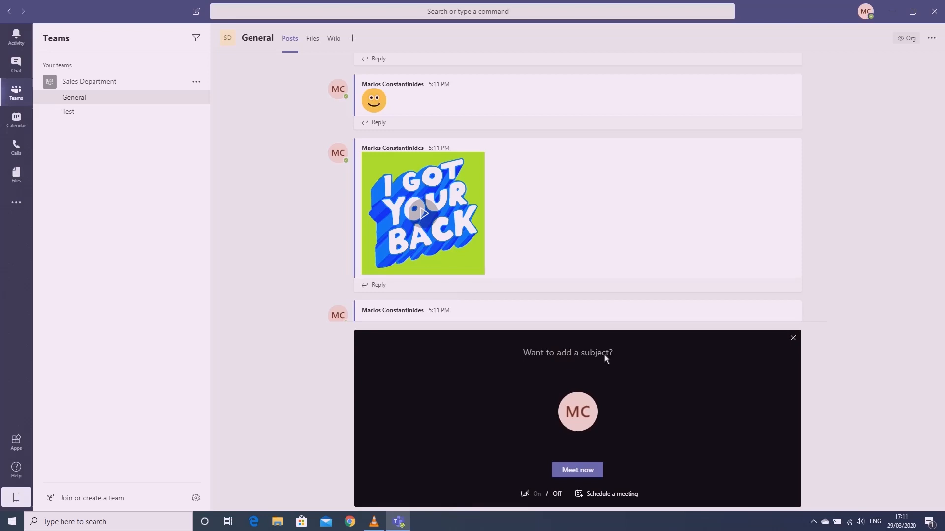
pyautogui.write('Test')
pyautogui.write('1')
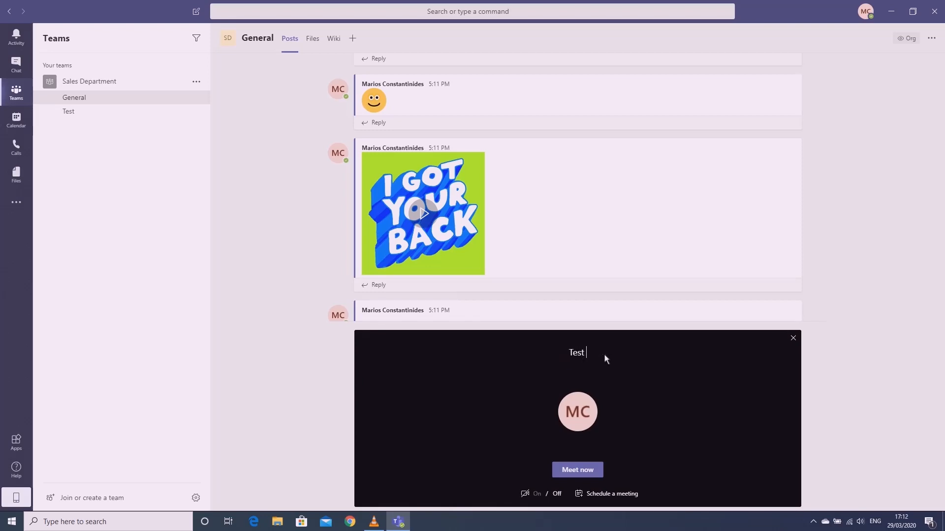
pyautogui.click(595, 471)
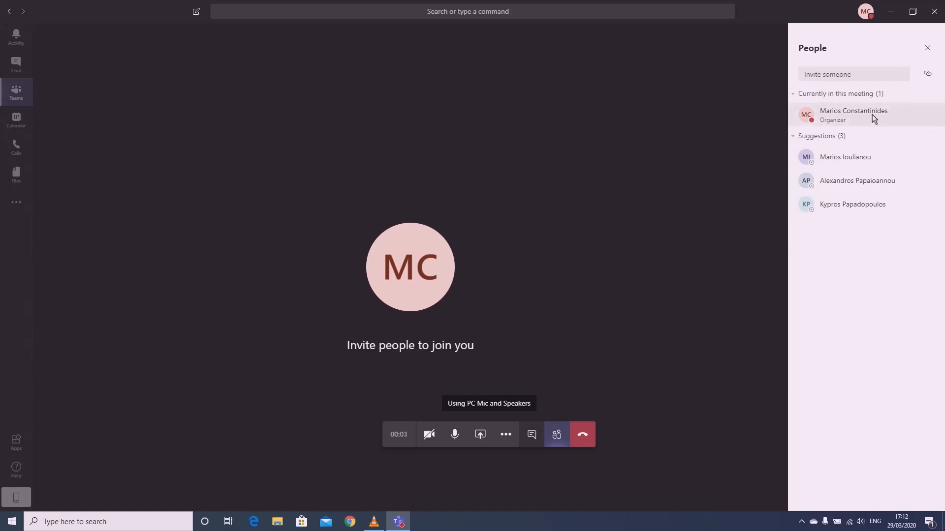
pyautogui.moveTo(806, 158)
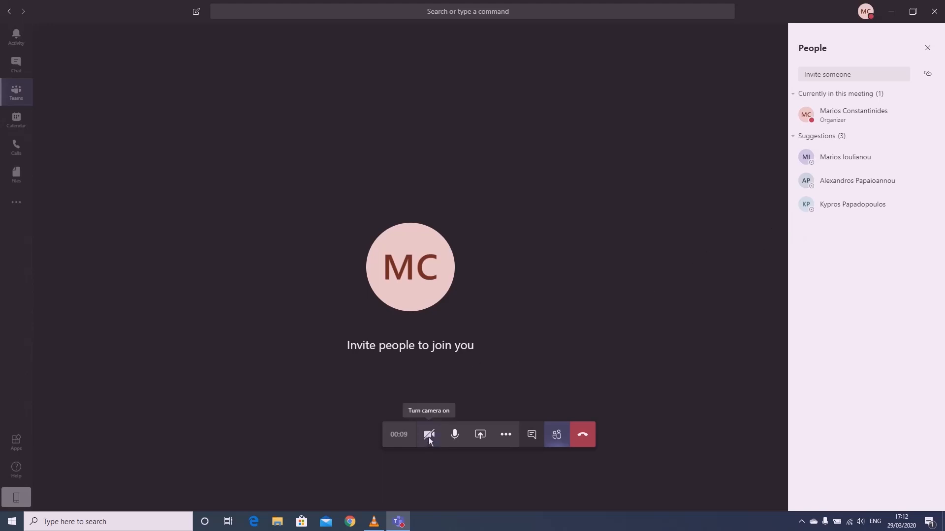
# Bring up the Share options, check the extra actions menu, and show the meeting chat
pyautogui.click(480, 444)
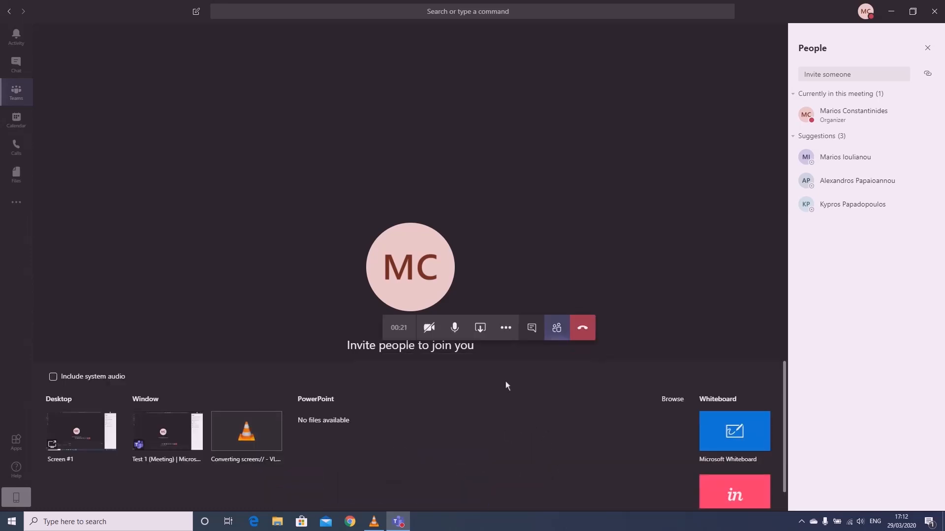
pyautogui.click(505, 336)
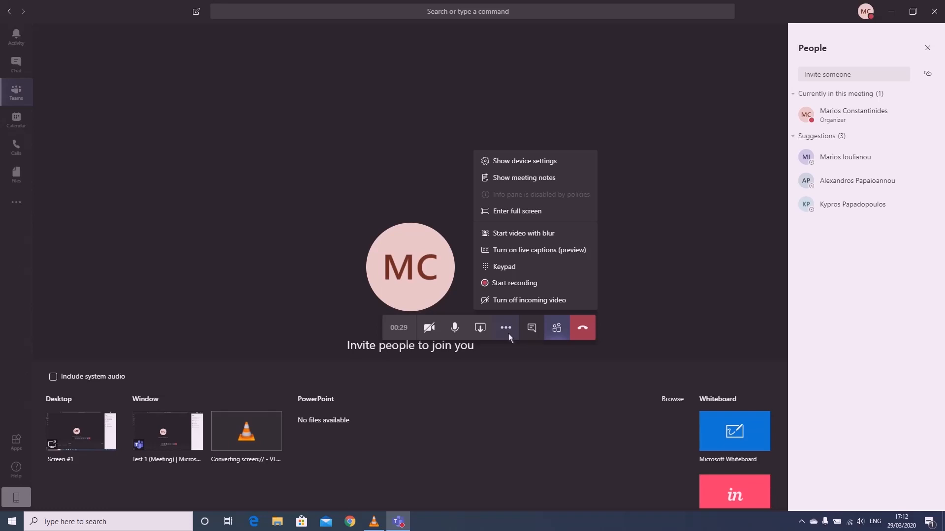
pyautogui.click(509, 334)
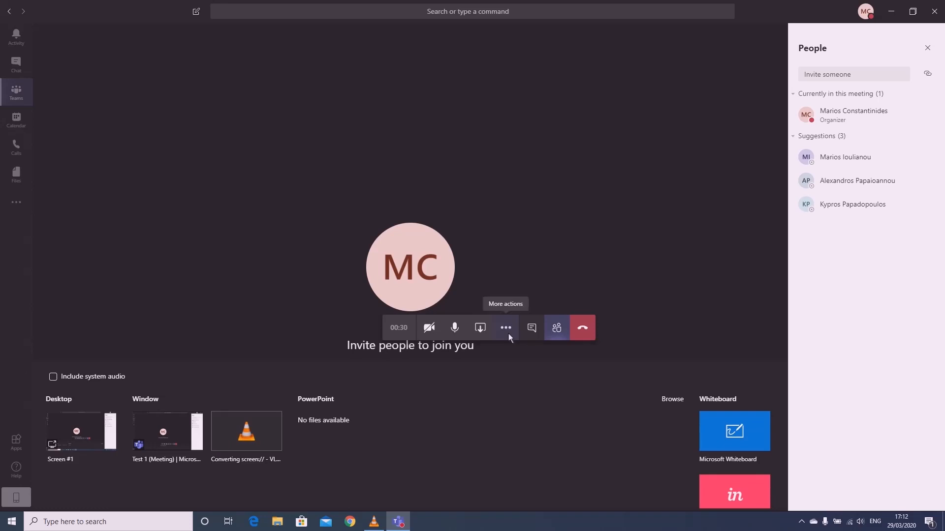
pyautogui.click(537, 338)
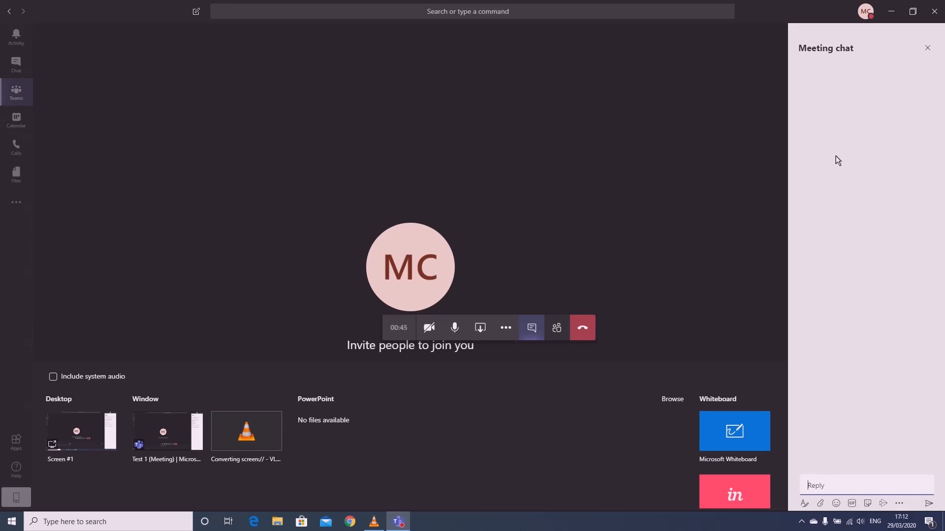
# Send 'Hello' in the Test 1 meeting chat and switch back to the participants list
pyautogui.write('Hello')
pyautogui.press('Return')
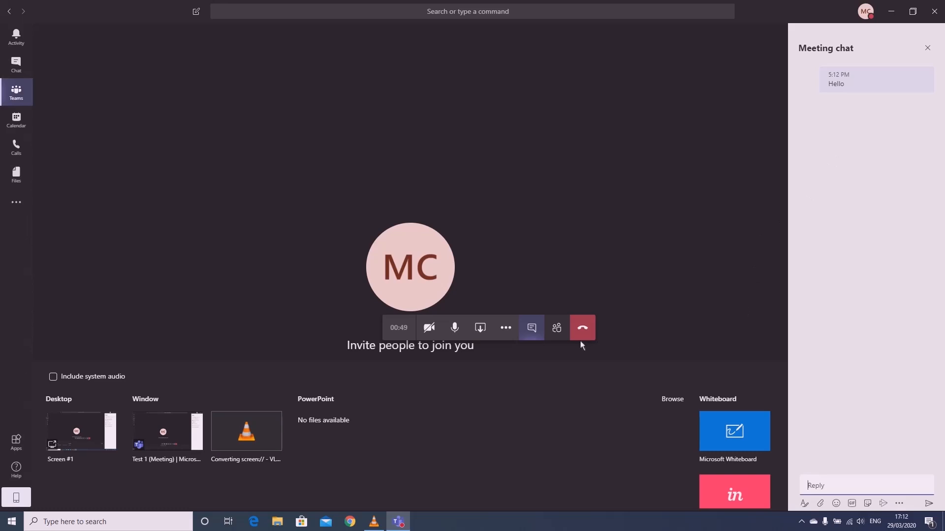
pyautogui.click(562, 336)
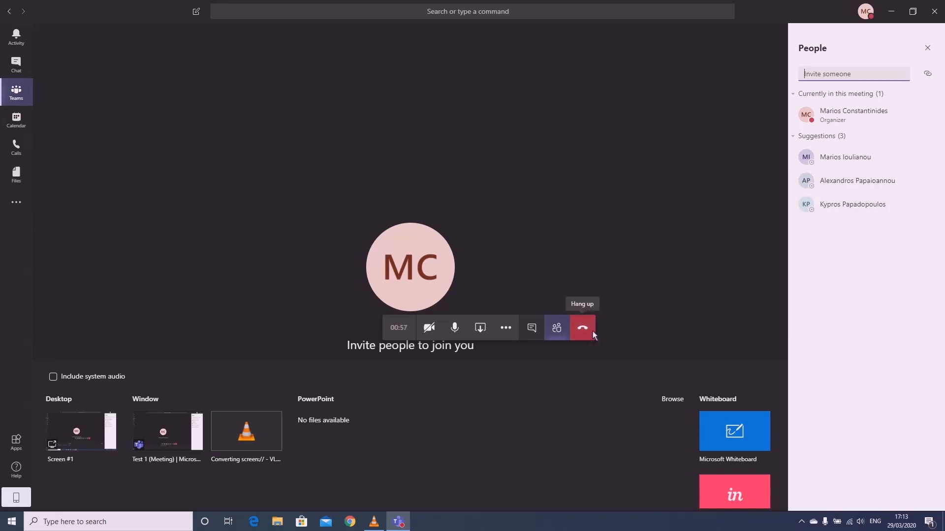
# Open the meeting notes pane and dismiss the update error message
pyautogui.click(507, 329)
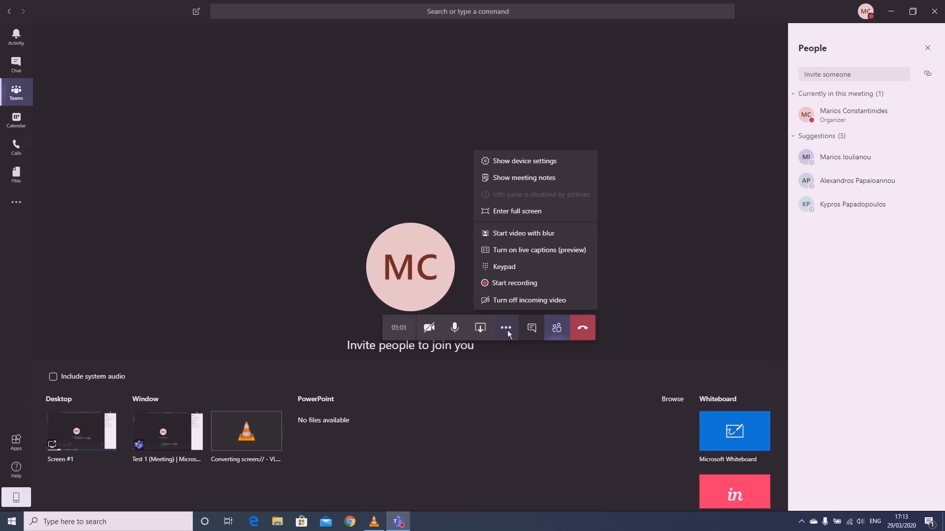
pyautogui.click(527, 184)
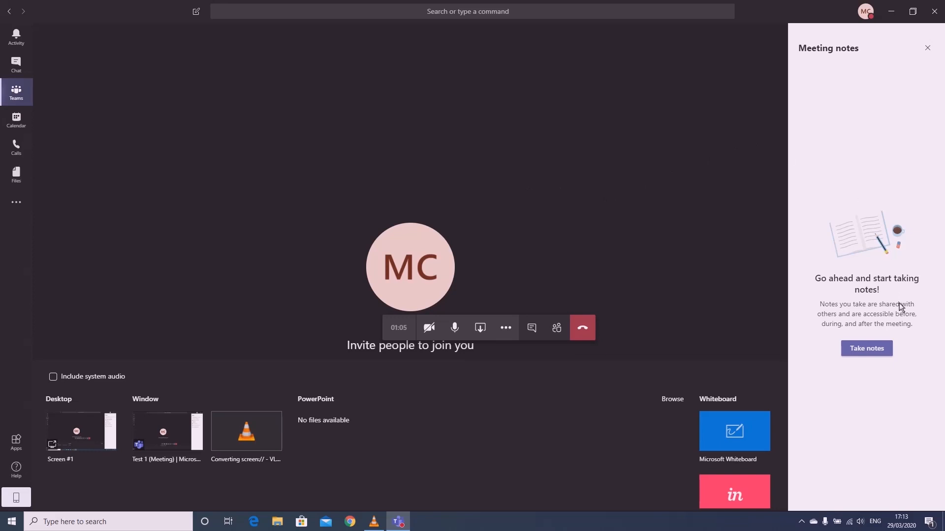
pyautogui.click(870, 349)
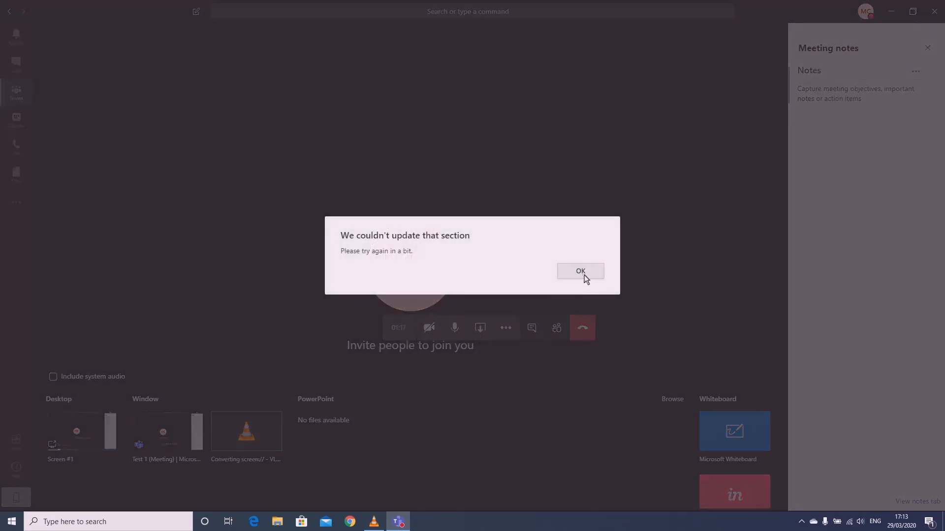
pyautogui.click(585, 276)
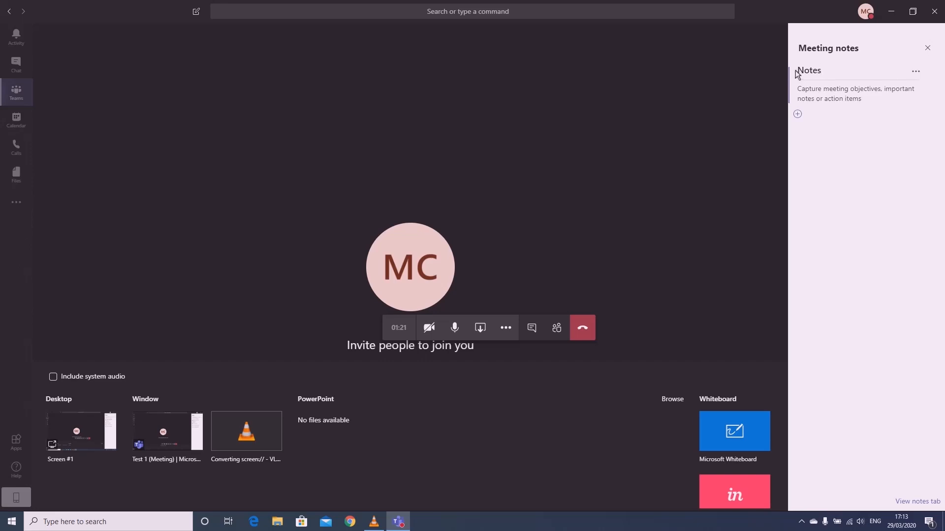
# Rename the first notes section title to 'Notes - Test'
pyautogui.click(825, 72)
pyautogui.write('T')
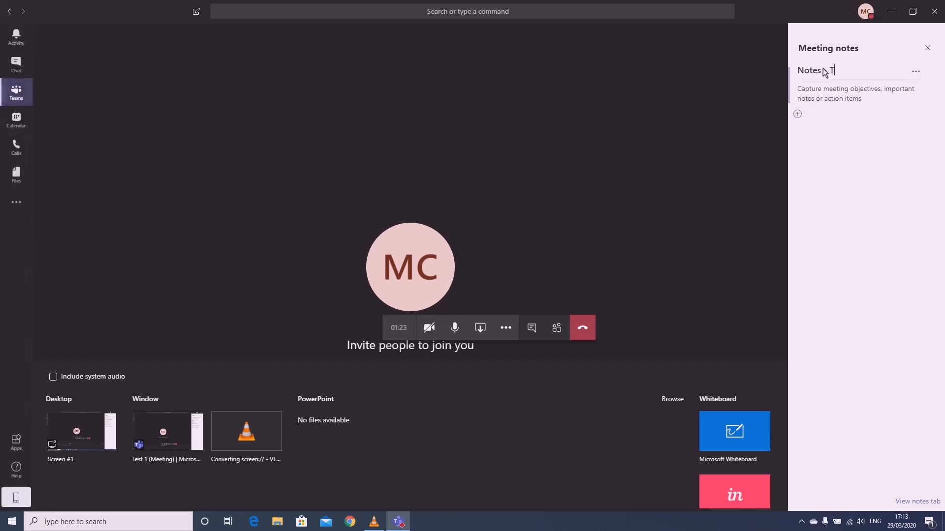
pyautogui.write('est')
pyautogui.click(831, 106)
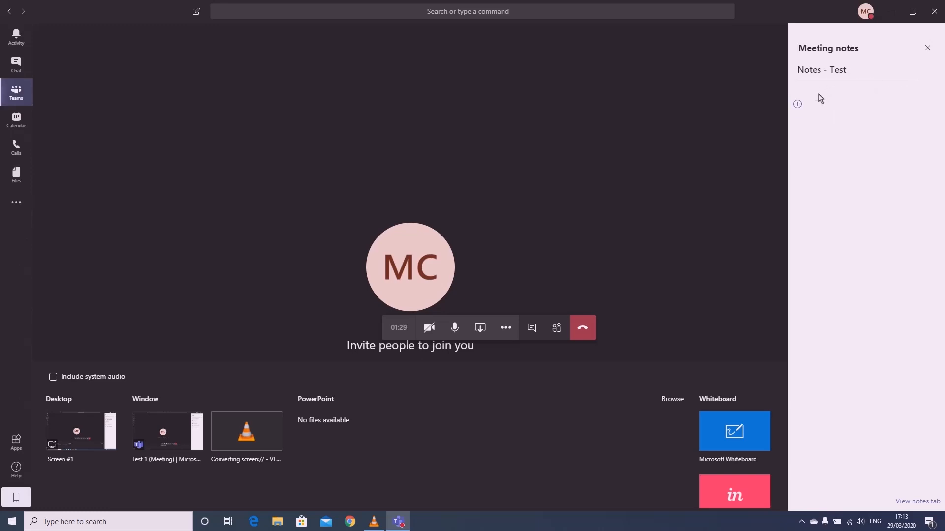
pyautogui.click(819, 94)
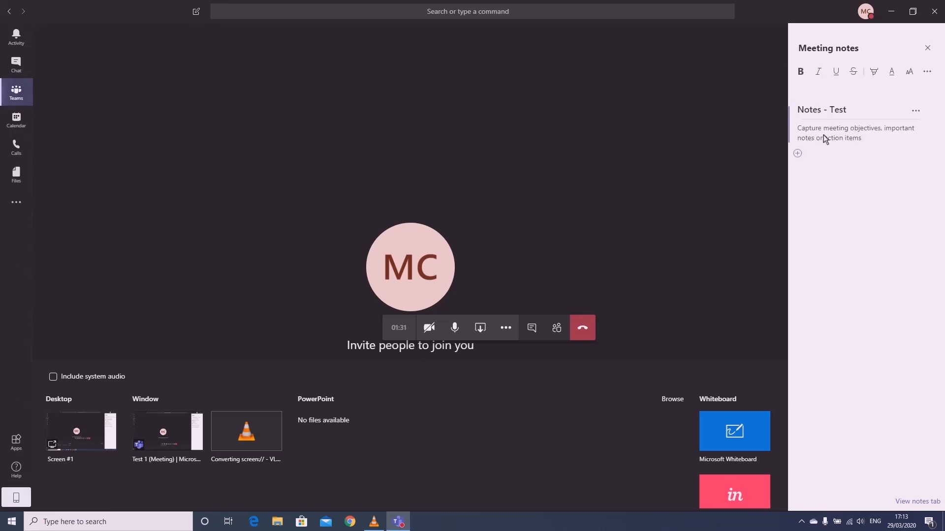
pyautogui.click(837, 147)
pyautogui.click(832, 76)
pyautogui.click(832, 219)
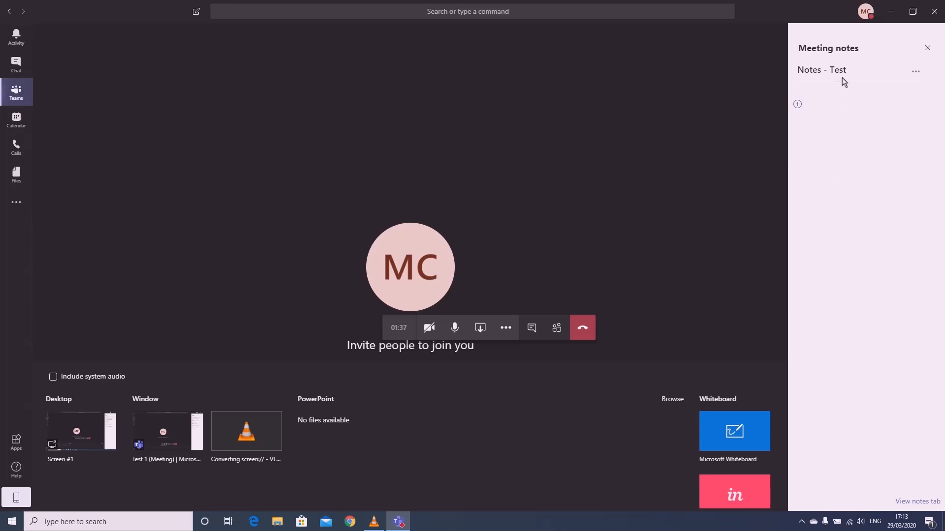
# Add a 'Test 2' section and write 'Hello :)' under Notes - Test
pyautogui.click(797, 105)
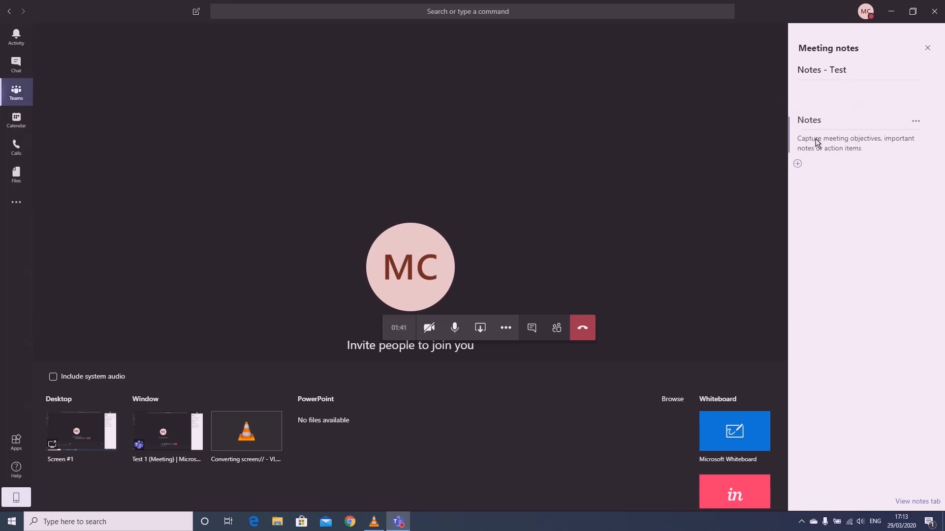
pyautogui.write('Test 2')
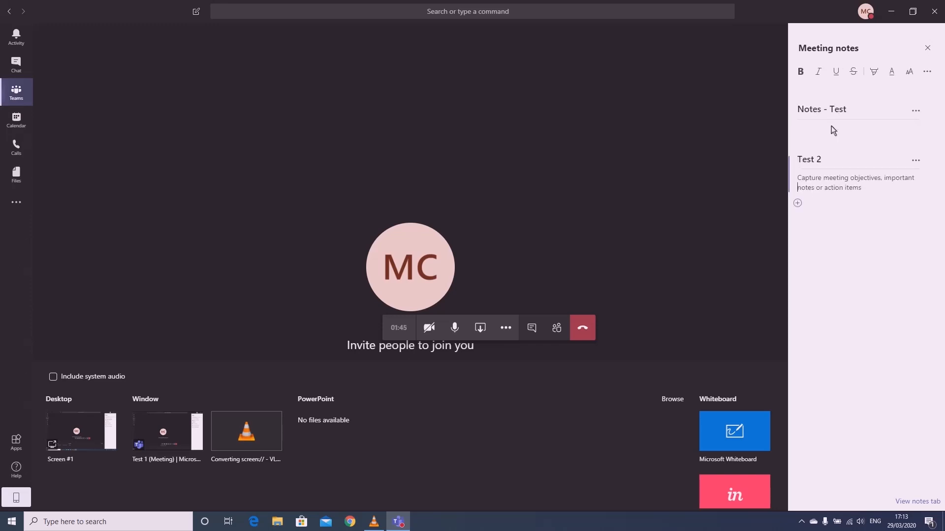
pyautogui.click(811, 88)
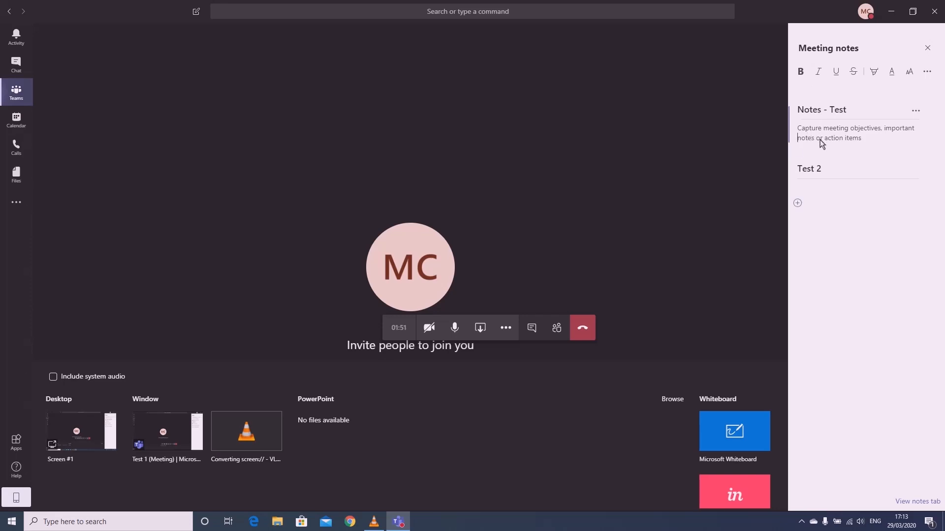
pyautogui.write('Hello')
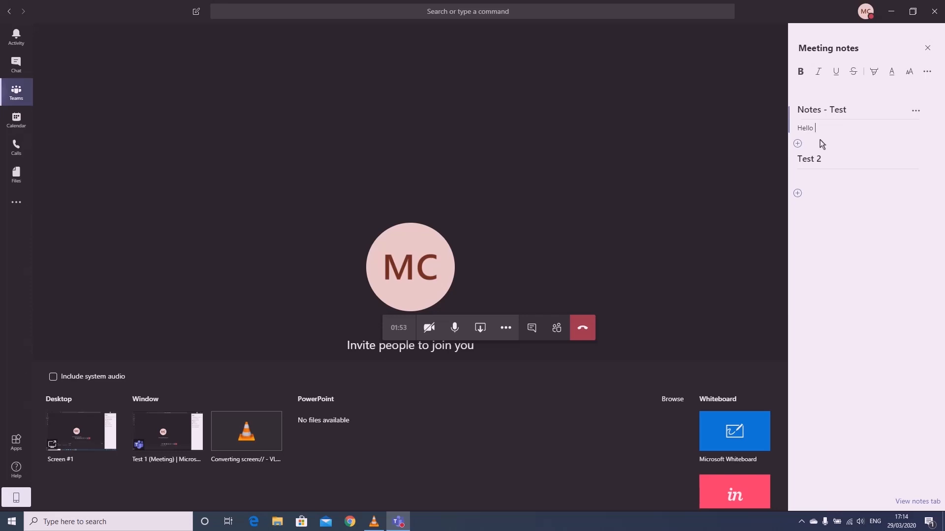
pyautogui.write(' :)')
pyautogui.press('Return')
pyautogui.click(735, 236)
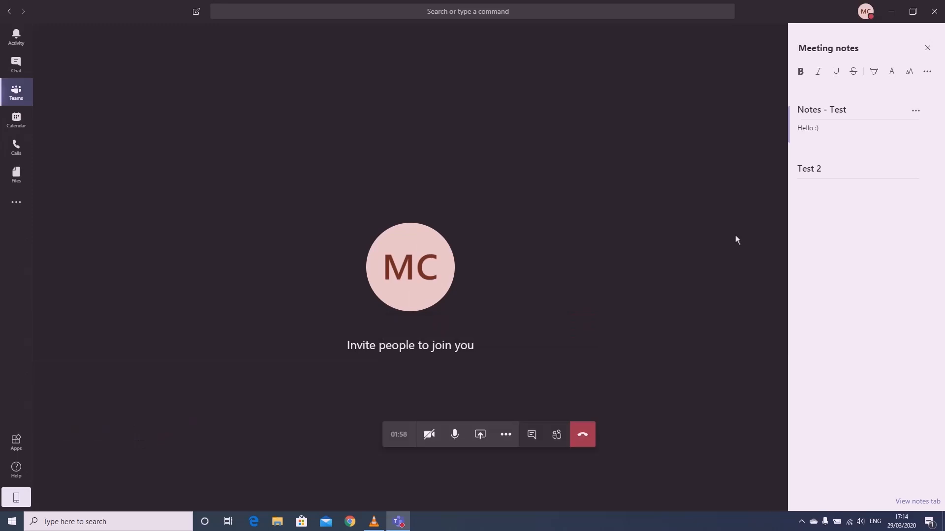
# Hang up the Test 1 call and view the General channel's meeting notes
pyautogui.click(586, 429)
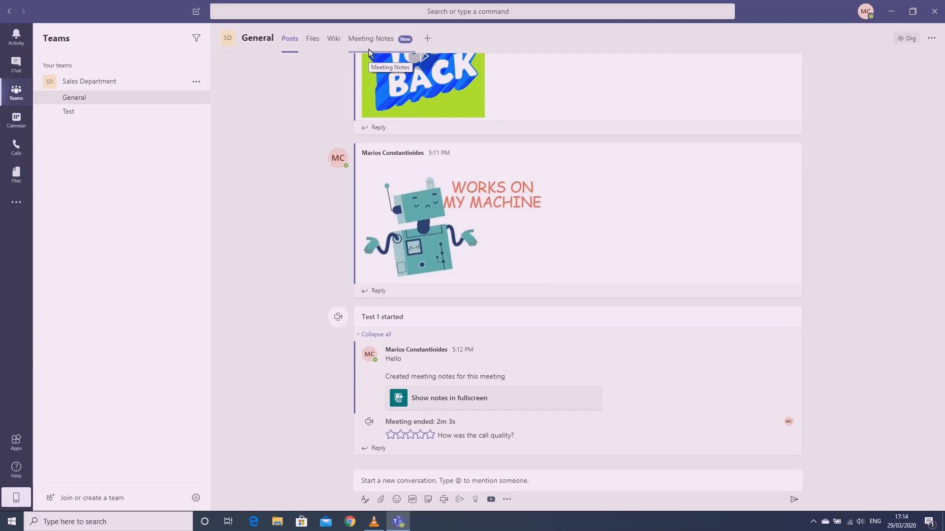
pyautogui.click(370, 53)
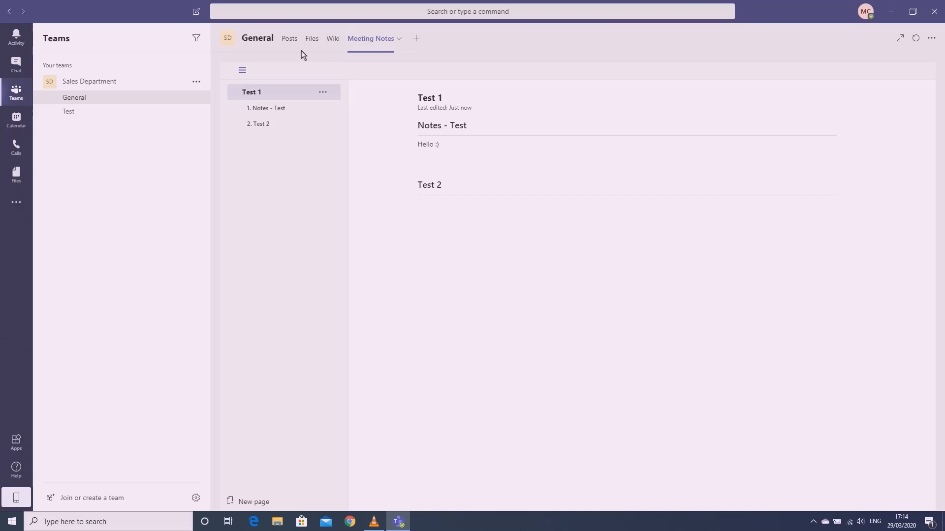
# In General's Files tab, cancel an upload and show the New file-type menu
pyautogui.click(311, 40)
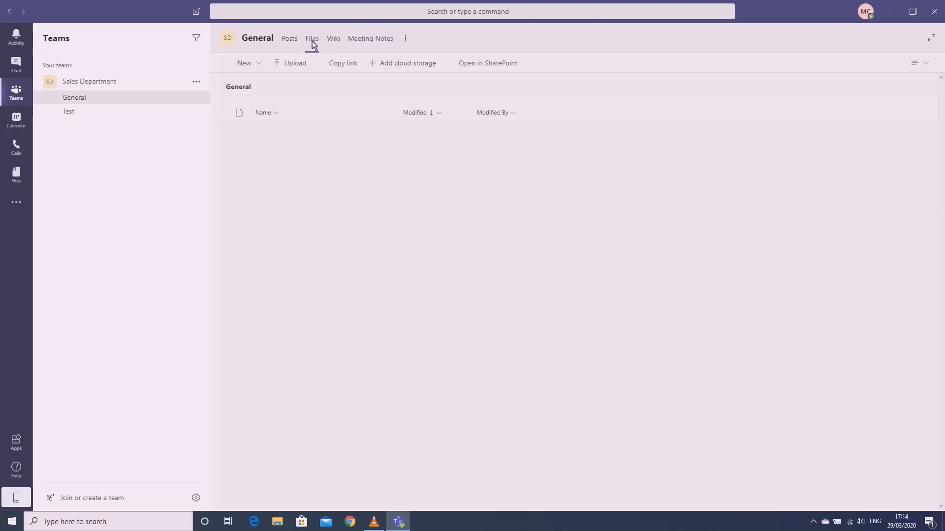
pyautogui.click(299, 66)
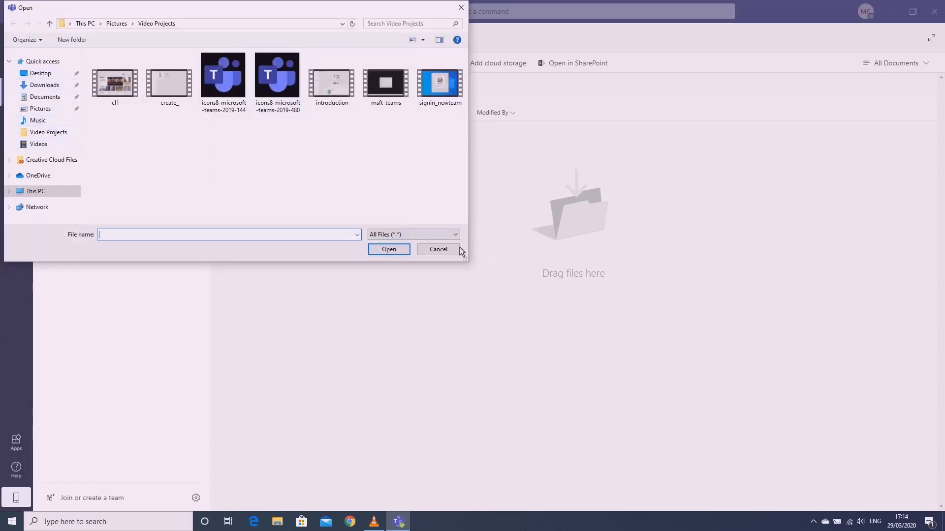
pyautogui.click(435, 249)
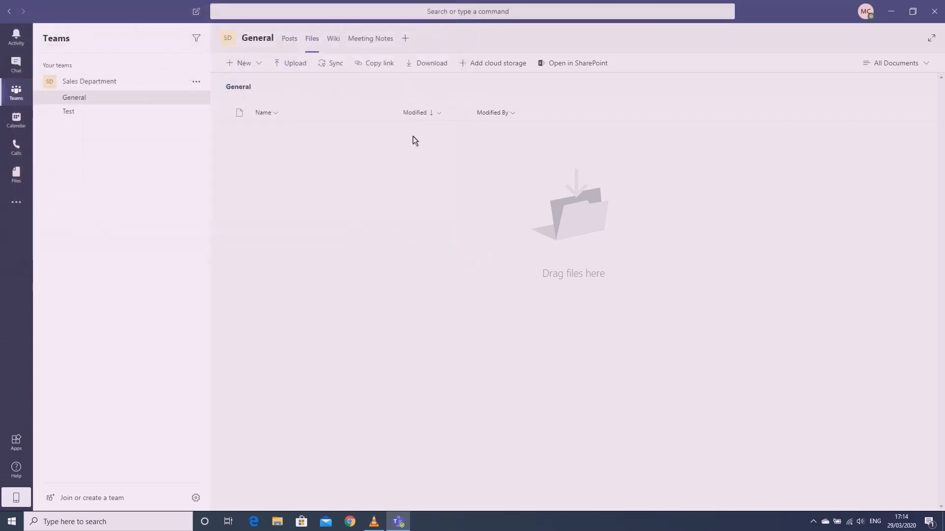
pyautogui.click(257, 65)
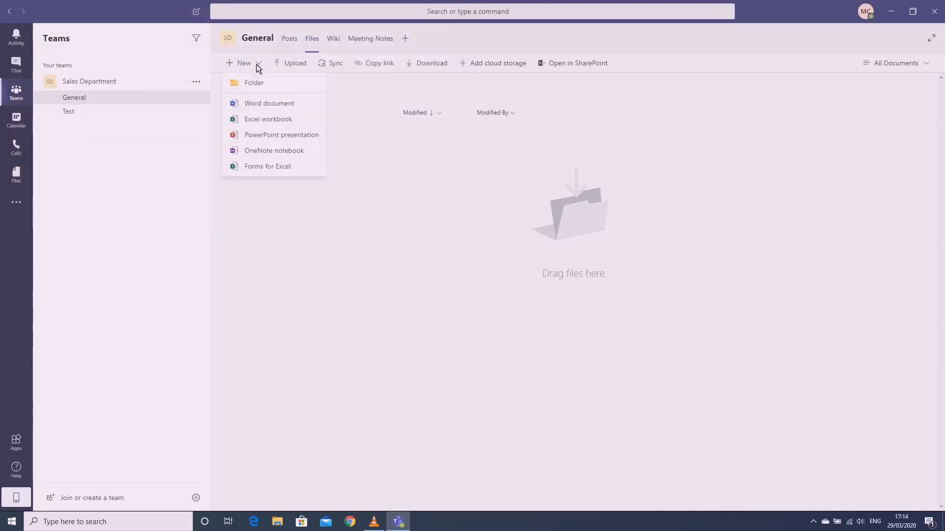
# Create a new Word document named 'Hello team' in the General channel's files
pyautogui.click(316, 101)
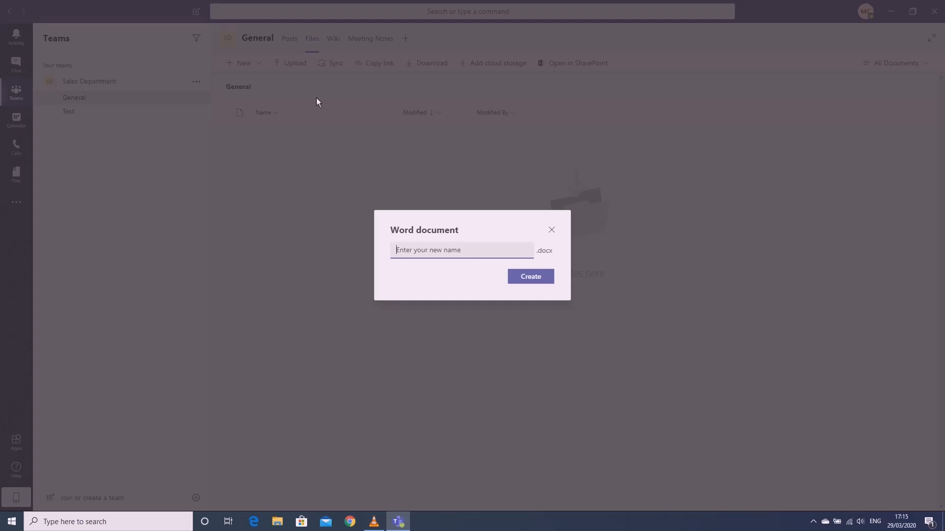
pyautogui.write('Hello ')
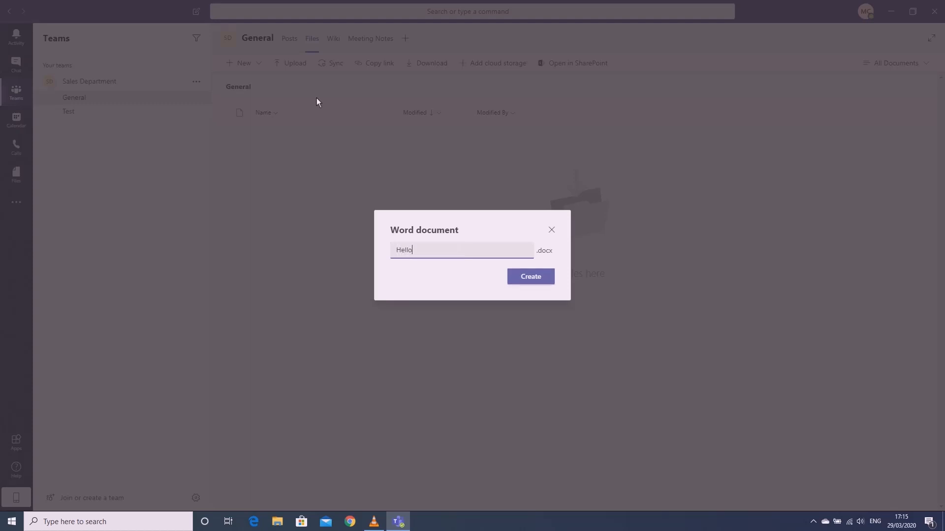
pyautogui.write('team')
pyautogui.click(543, 279)
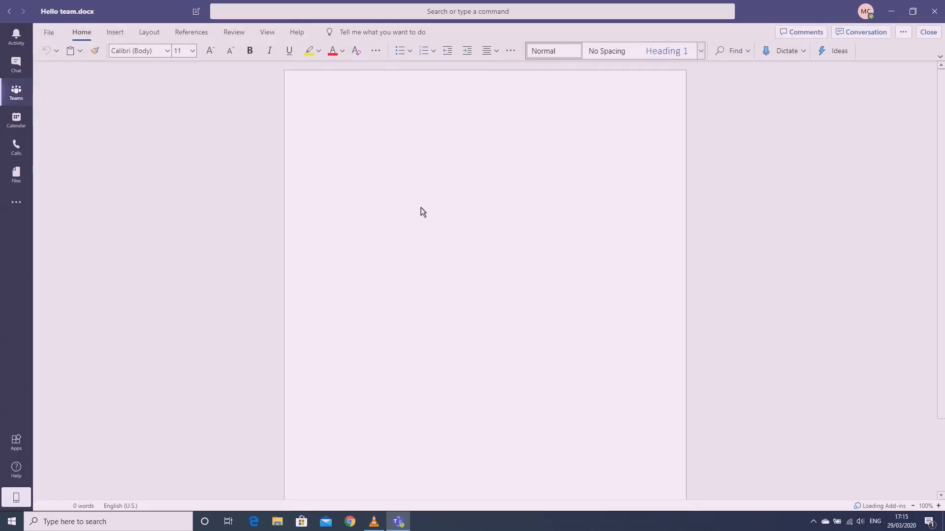
# Write 'Hello Team :)' in the Hello team document, then close it
pyautogui.click(352, 175)
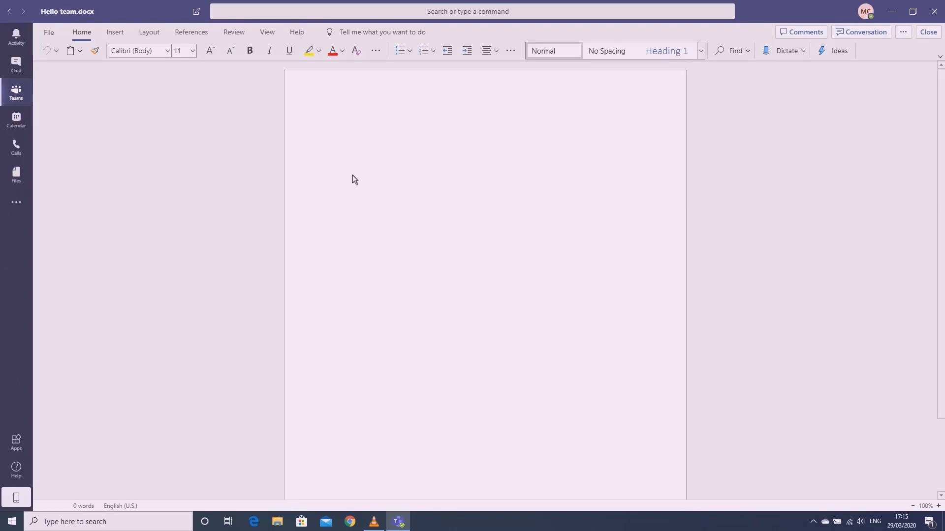
pyautogui.write('Hello Team')
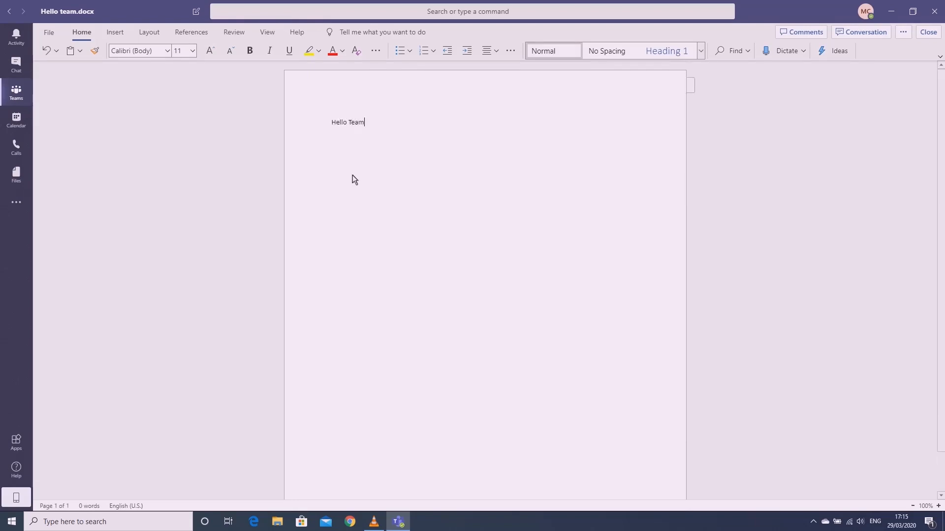
pyautogui.write(' :)')
pyautogui.click(49, 32)
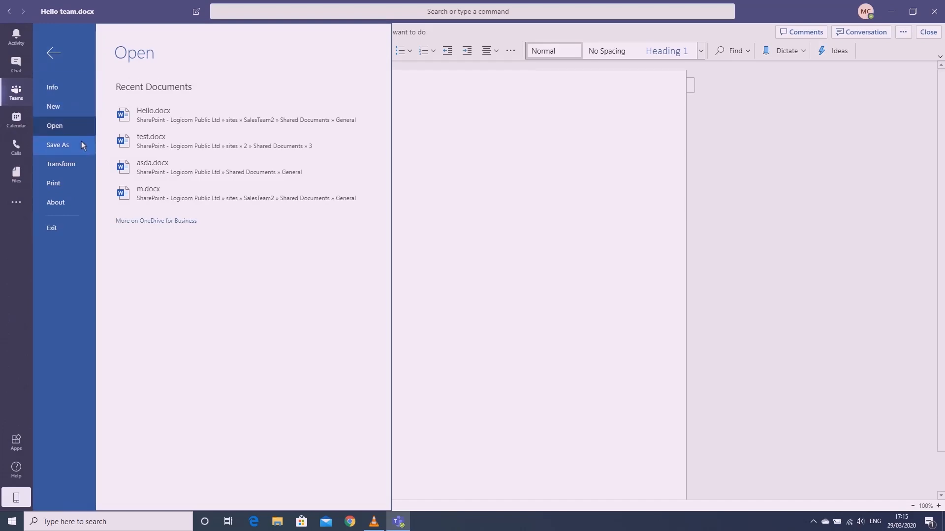
pyautogui.click(506, 182)
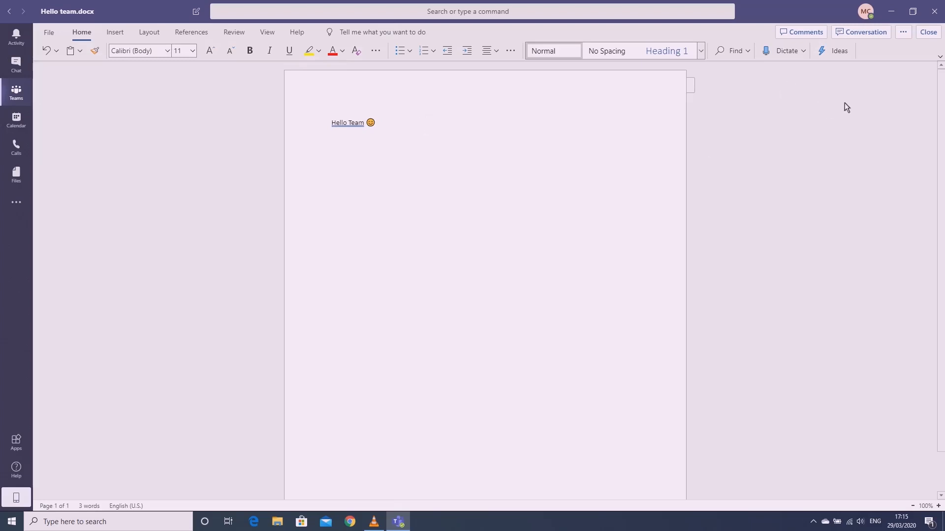
pyautogui.click(928, 32)
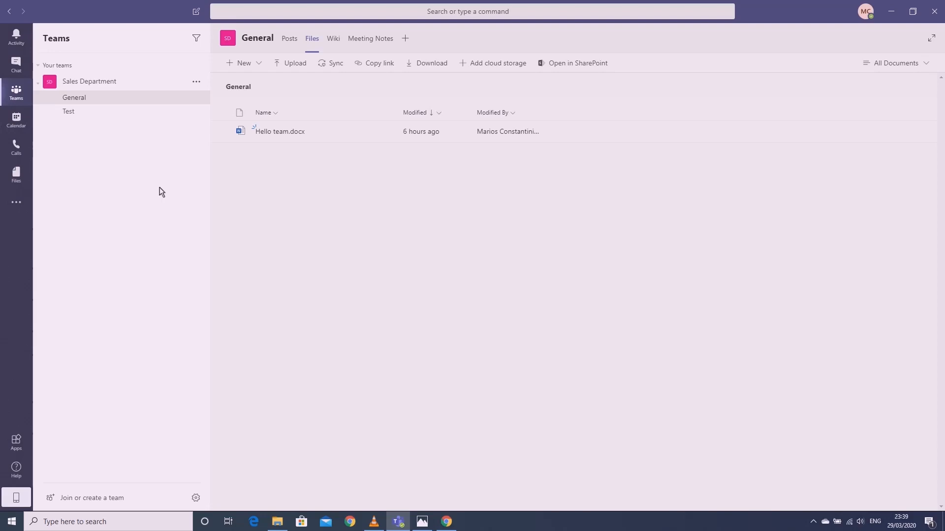
pyautogui.click(89, 83)
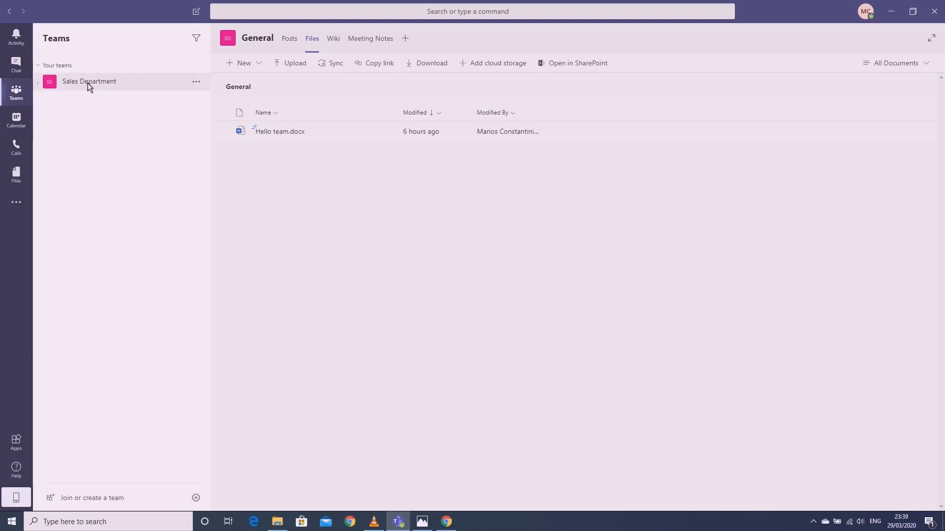
pyautogui.click(89, 84)
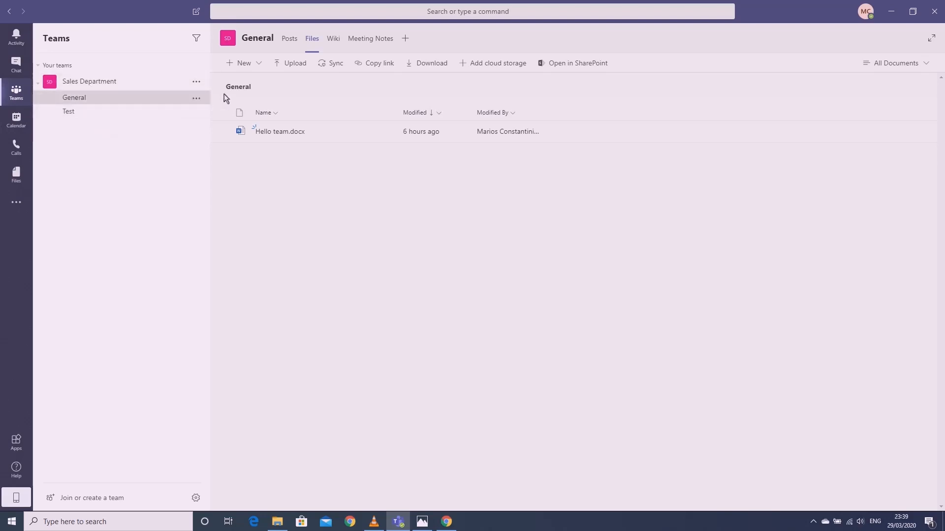
pyautogui.click(288, 40)
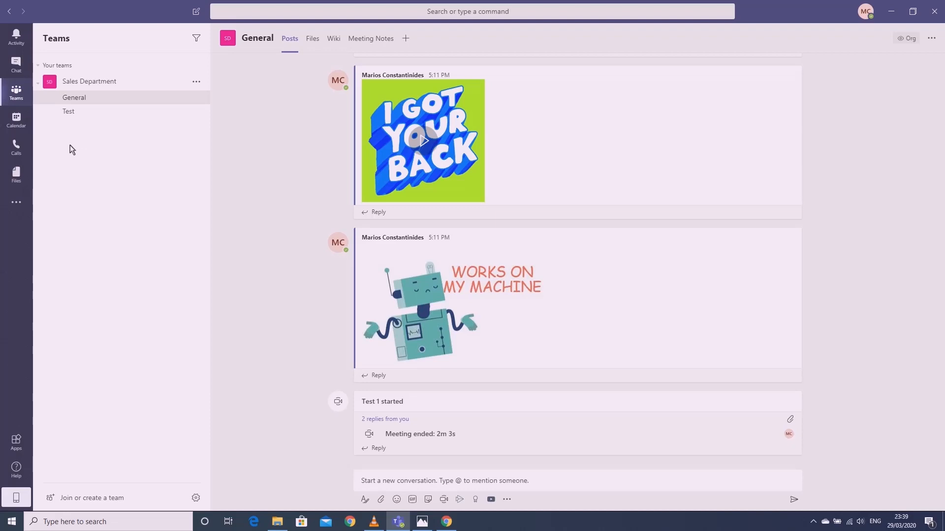
# From the Calendar, start a new meeting, check attendee availability, then discard the form
pyautogui.click(16, 121)
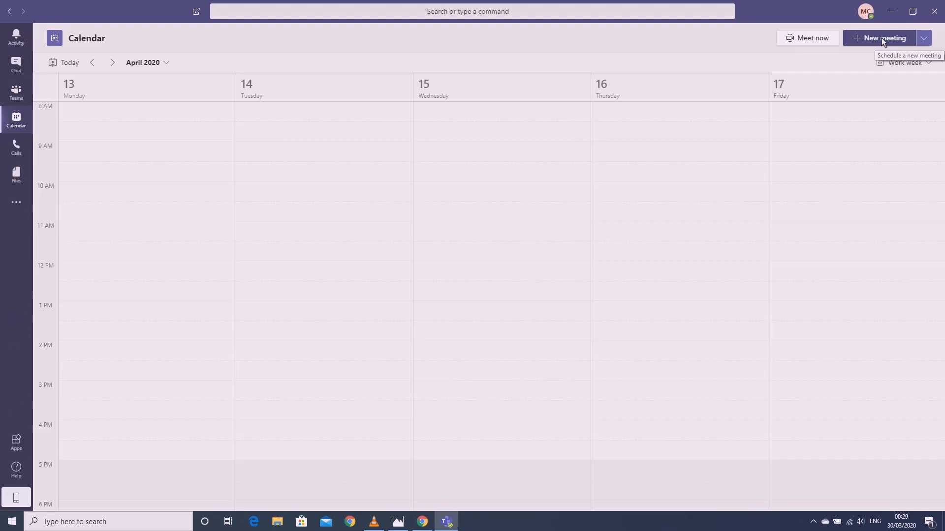
pyautogui.click(881, 38)
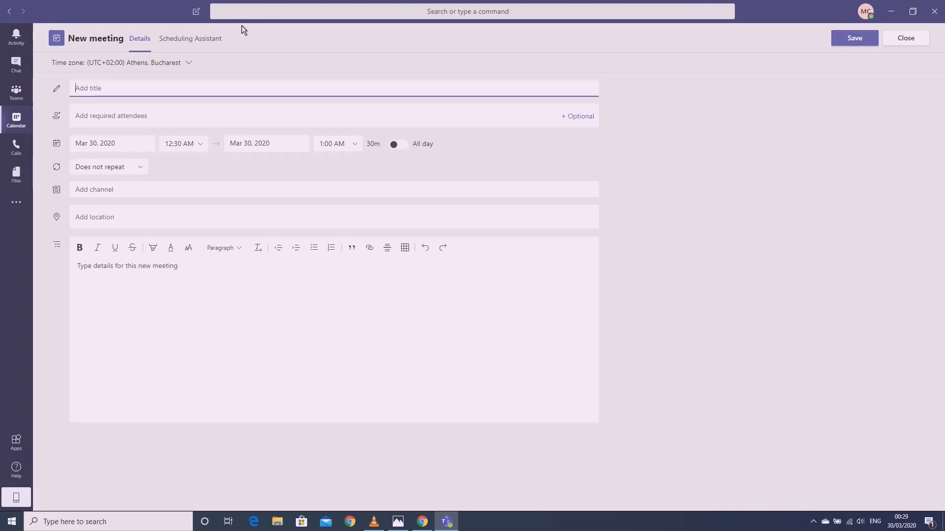
pyautogui.click(202, 41)
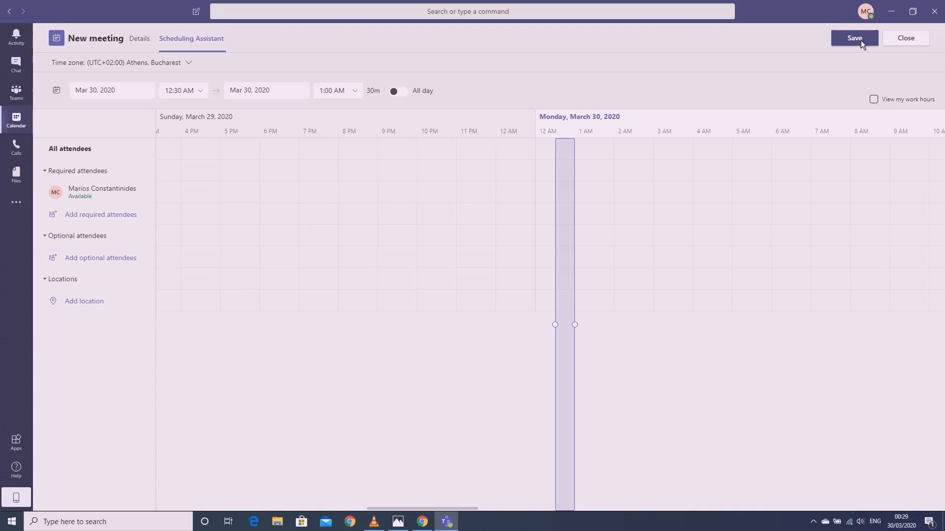
pyautogui.click(906, 38)
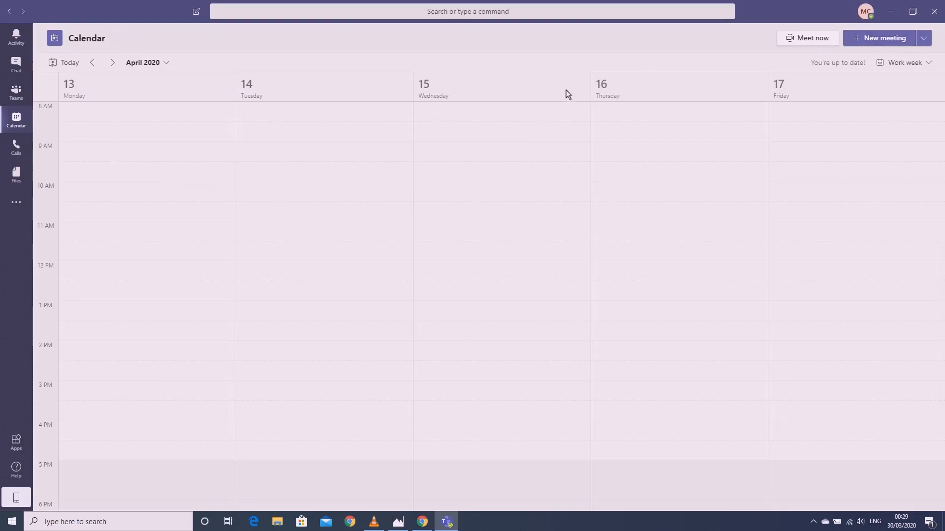
# Start a meeting titled 'Sales Team monthly meeting' and add two colleagues as required attendees
pyautogui.click(884, 32)
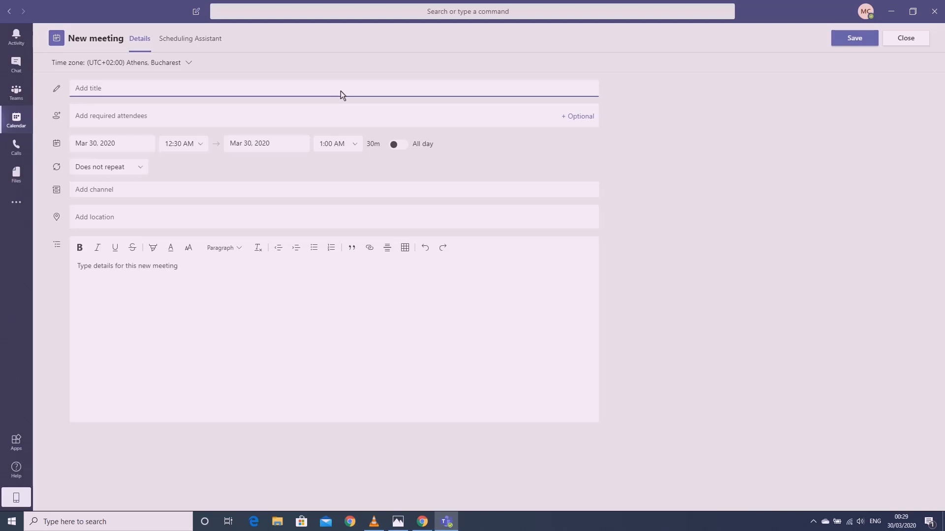
pyautogui.write('Sales T')
pyautogui.write('eam ')
pyautogui.write('monthly ')
pyautogui.write('meetin')
pyautogui.write('h')
pyautogui.write('g')
pyautogui.press('Tab')
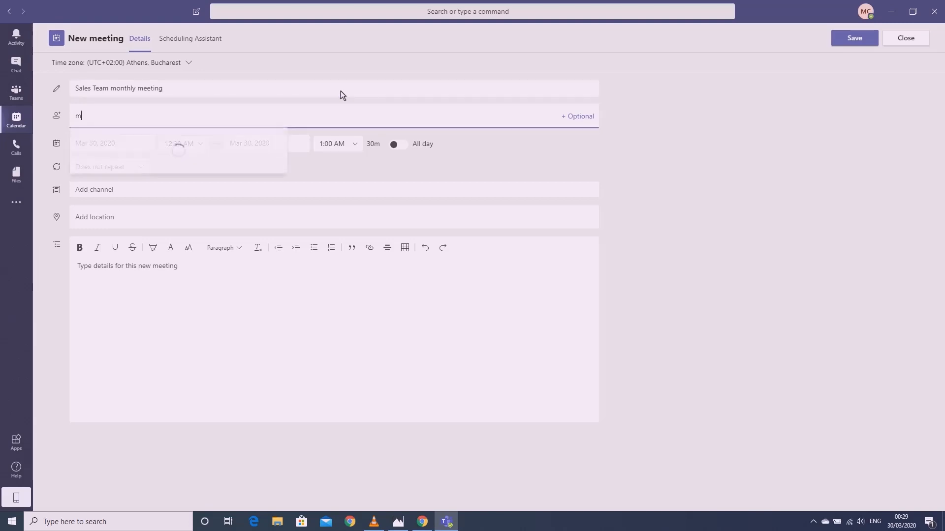
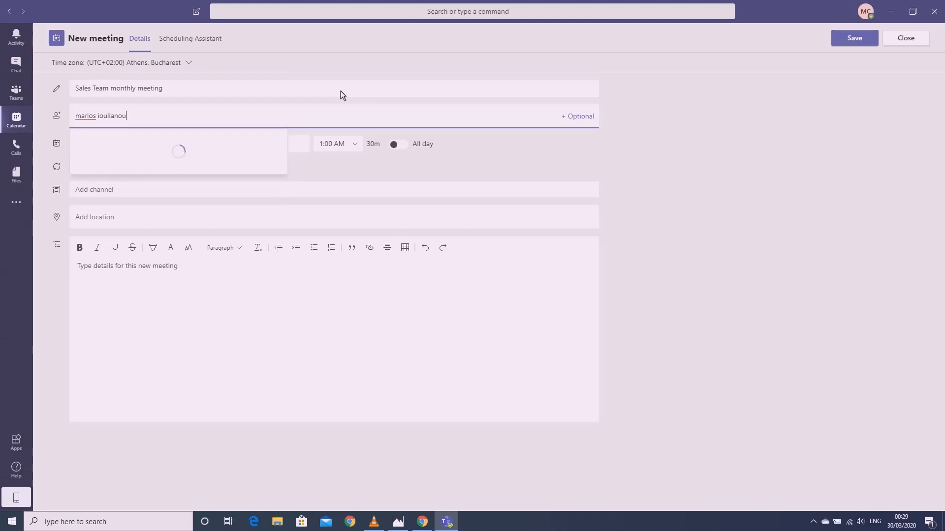
pyautogui.press('Return')
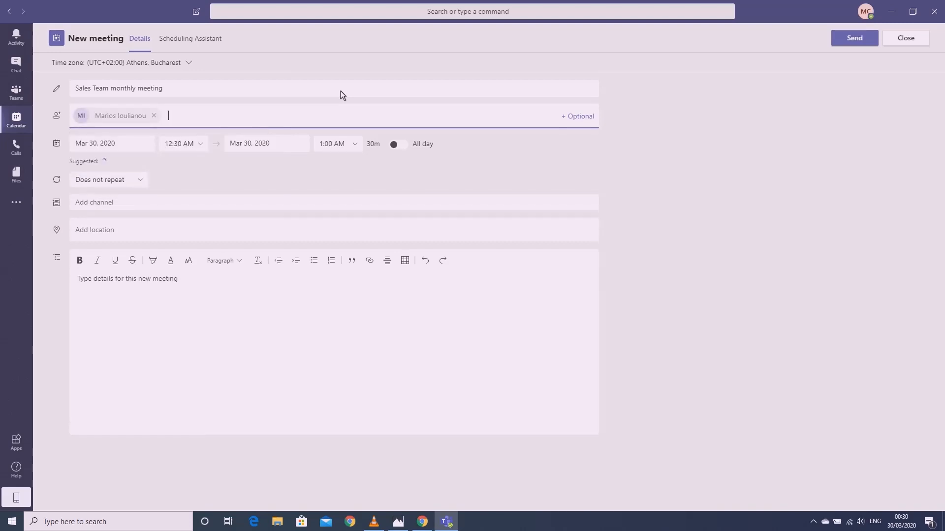
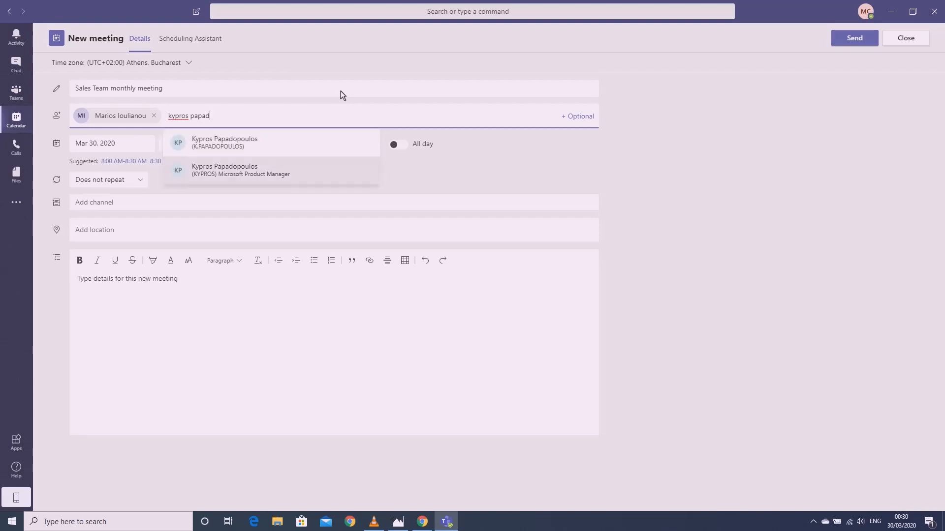
pyautogui.press('Return')
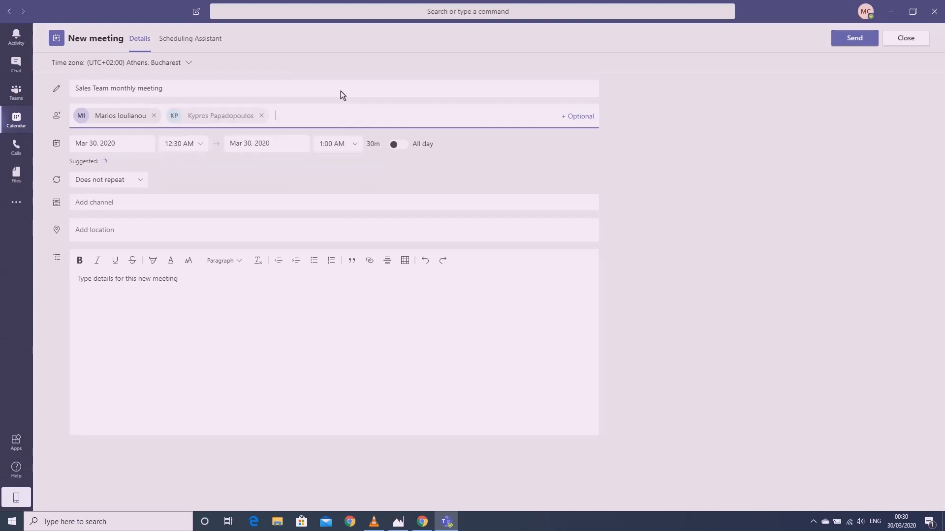
# Schedule the meeting for Apr 13, 2020, from 10:00 AM to 12:00 PM
pyautogui.click(147, 148)
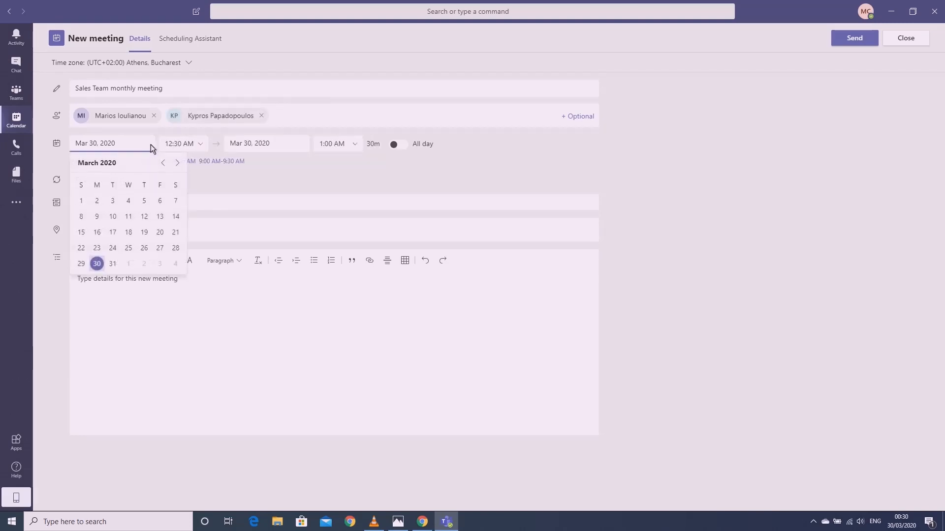
pyautogui.click(177, 162)
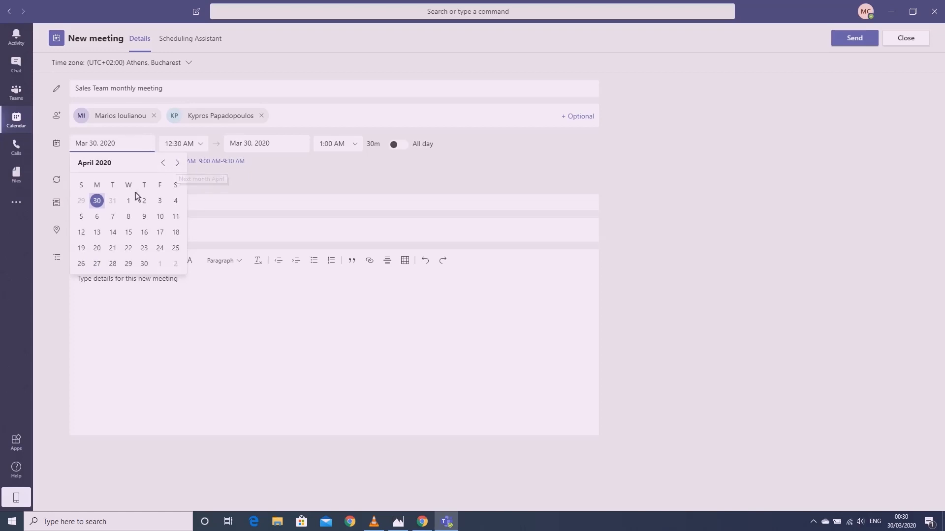
pyautogui.click(99, 234)
pyautogui.click(202, 145)
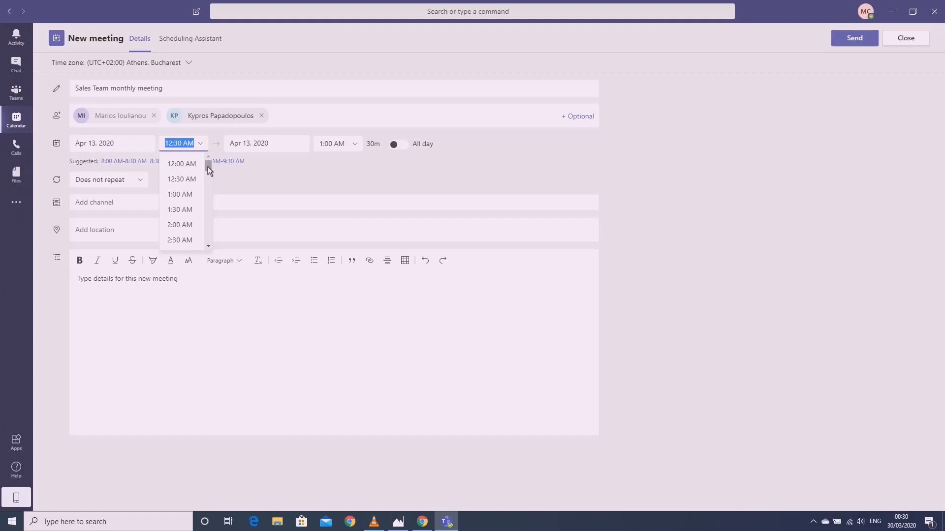
pyautogui.moveTo(208, 167); pyautogui.dragTo(205, 196)
pyautogui.click(187, 217)
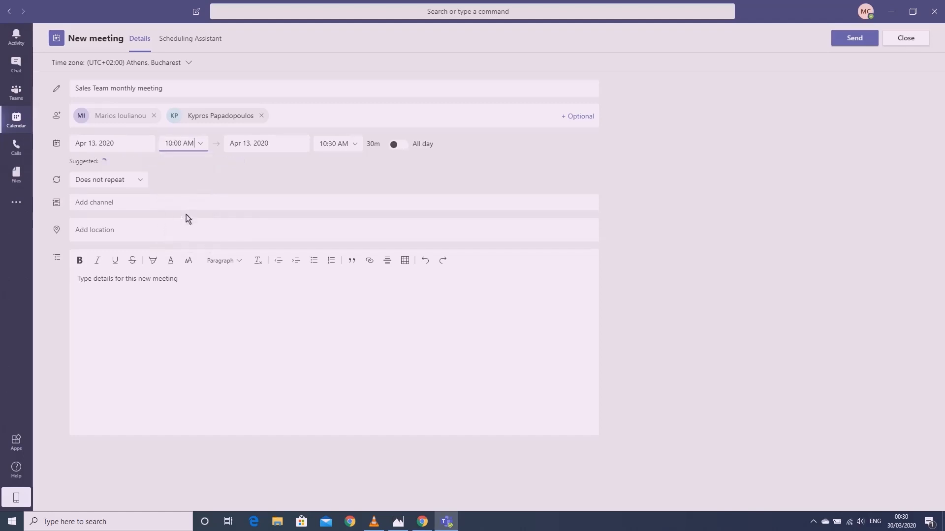
pyautogui.click(359, 147)
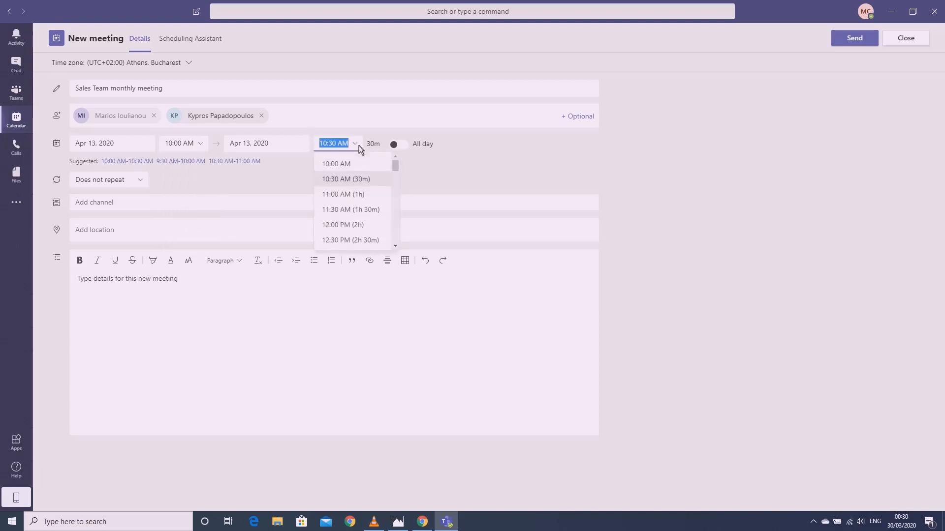
pyautogui.click(370, 225)
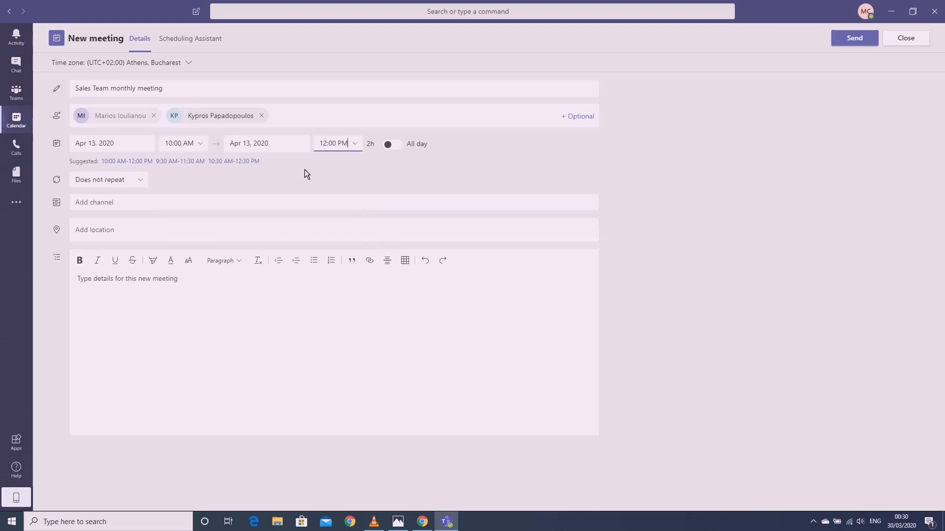
# Post it to Sales Department's Test channel, book the small 3rd-floor room, and add an invitation note
pyautogui.click(191, 205)
pyautogui.click(135, 220)
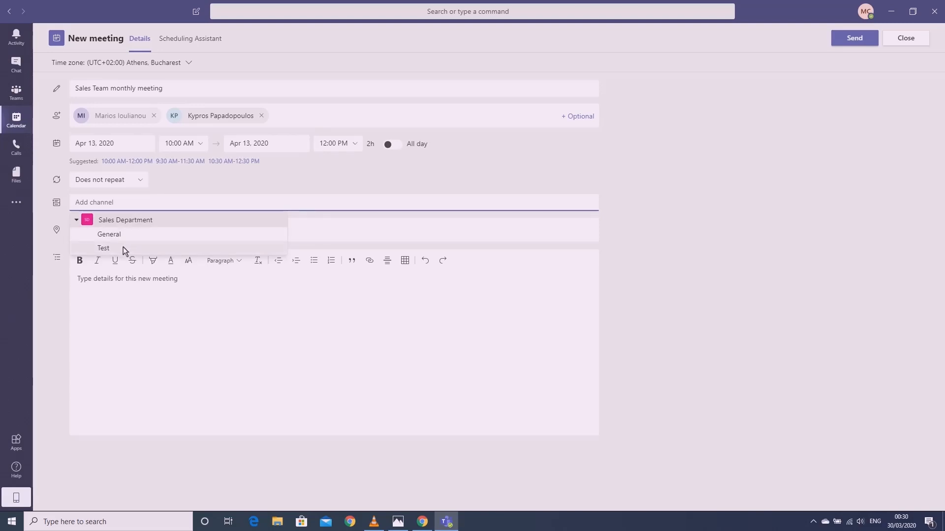
pyautogui.click(123, 247)
pyautogui.click(124, 234)
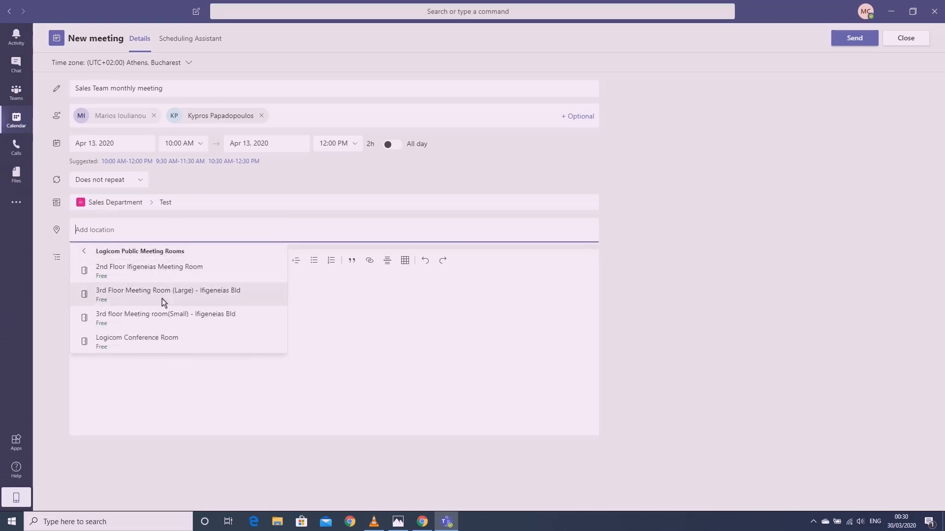
pyautogui.click(154, 312)
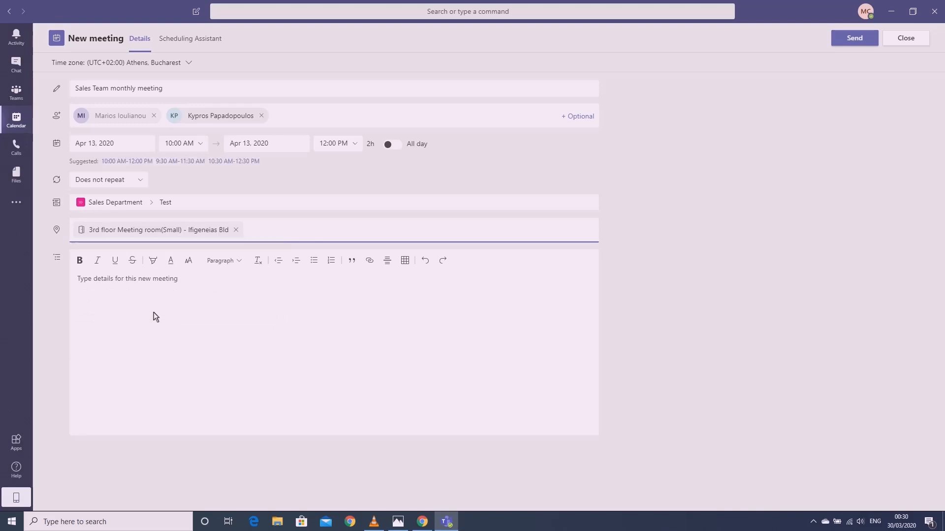
pyautogui.click(168, 312)
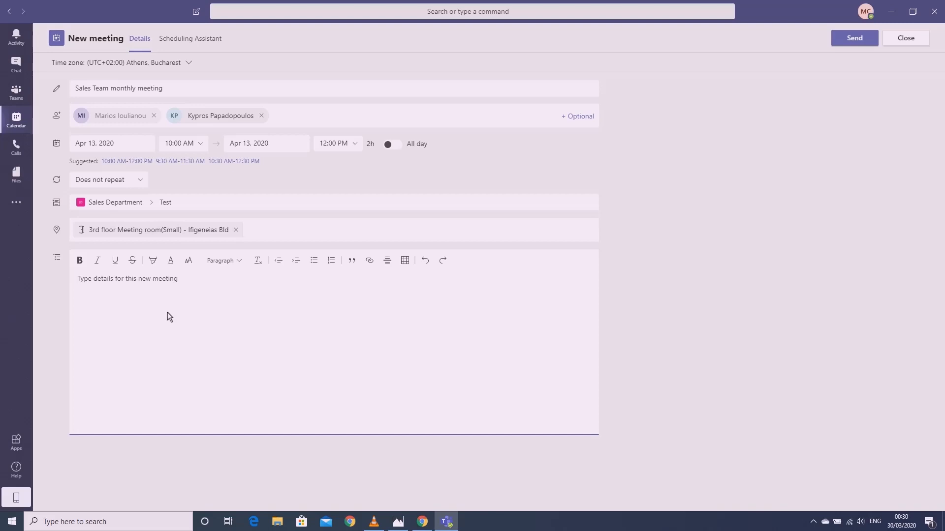
pyautogui.write('Pleas')
pyautogui.write('e ')
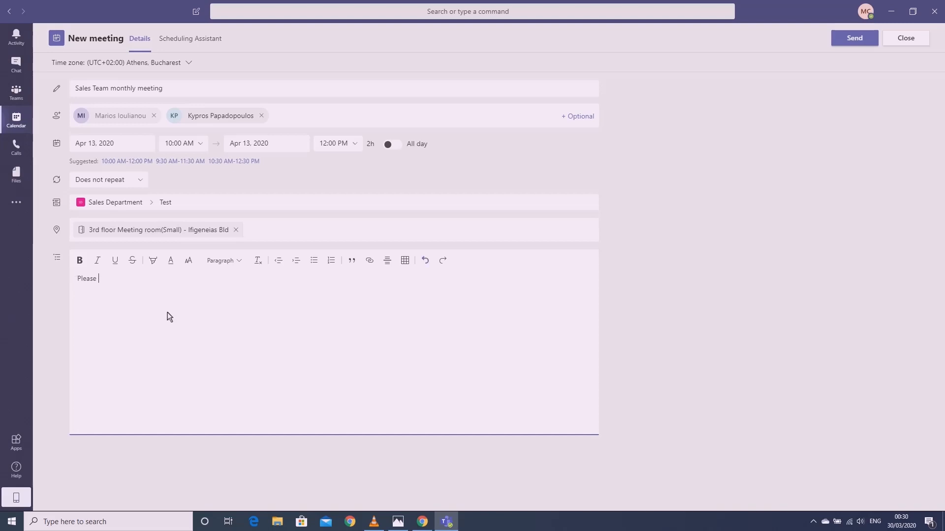
pyautogui.write('join us for ')
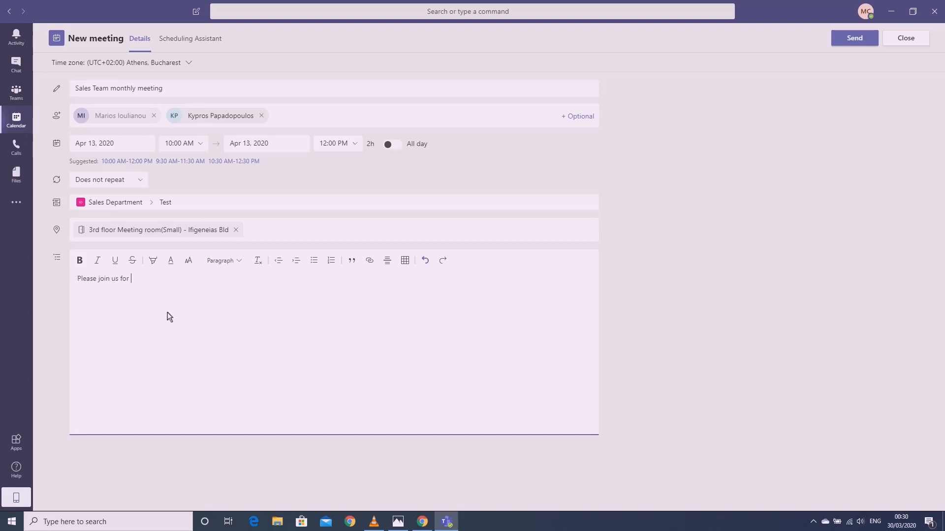
pyautogui.write('our monthly ')
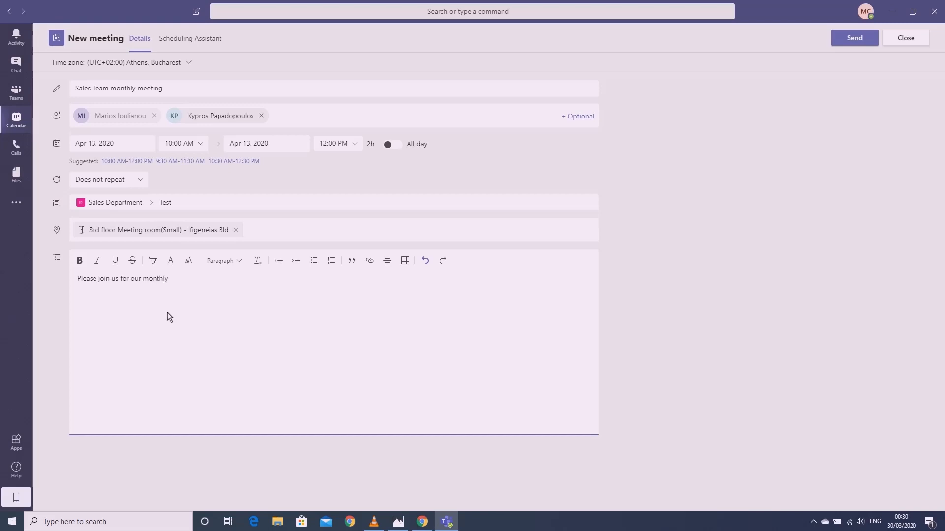
pyautogui.write('meeting.')
# Send the meeting invitation and view its post in Sales Department's Test channel
pyautogui.click(851, 39)
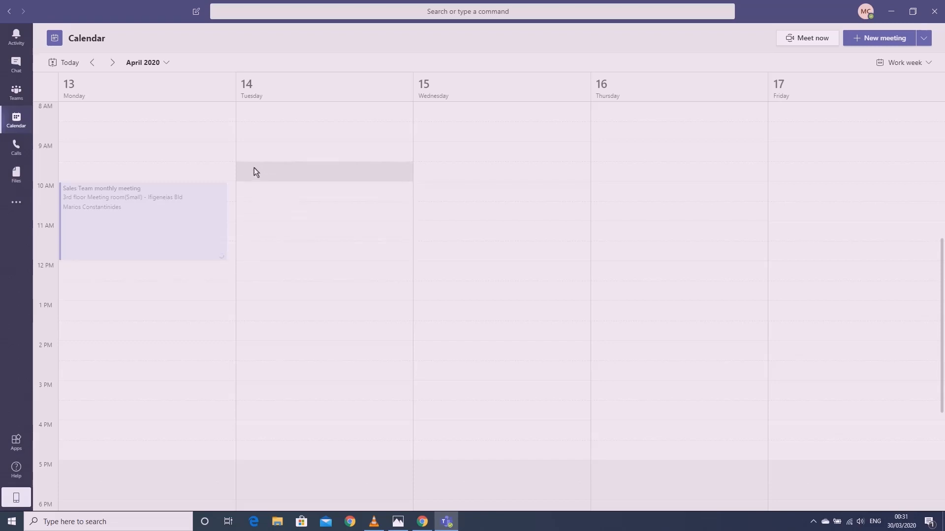
pyautogui.click(16, 94)
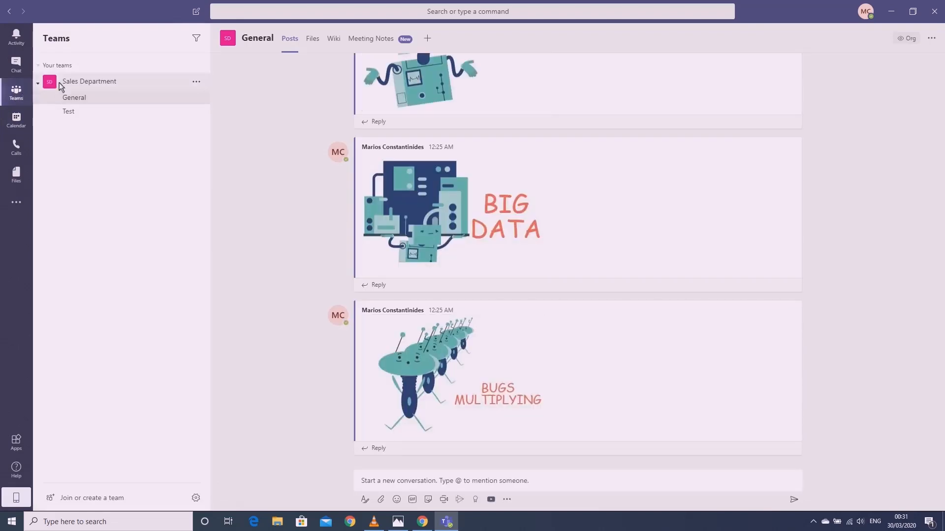
pyautogui.click(105, 115)
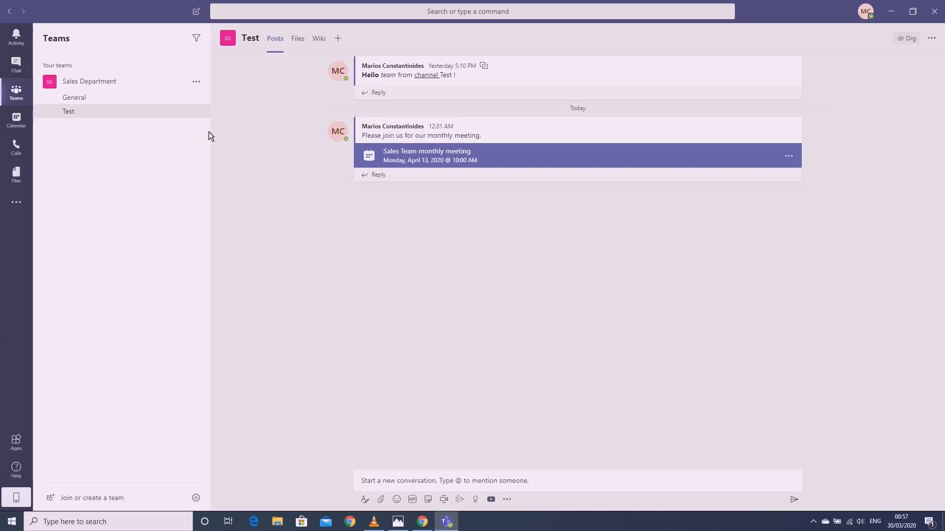
# Start a new one-to-one chat with a colleague and send them a greeting by first name
pyautogui.click(26, 69)
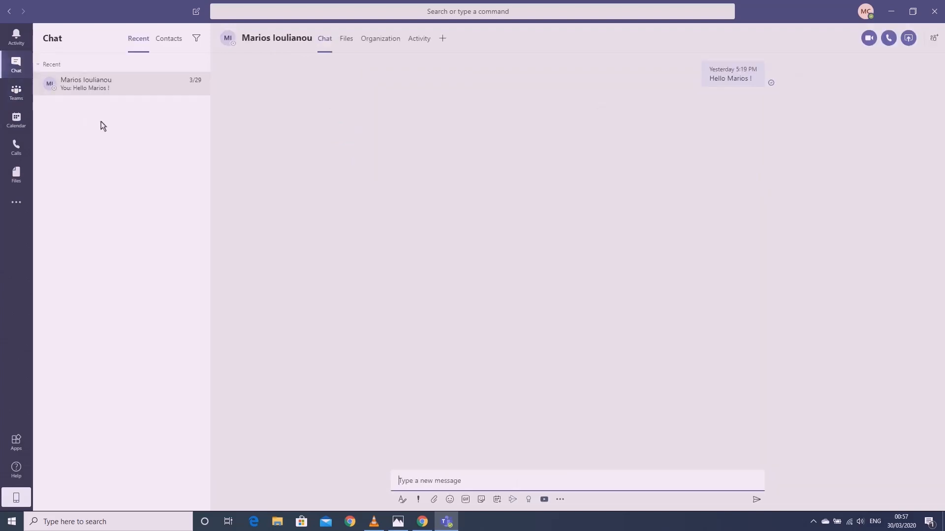
pyautogui.click(192, 16)
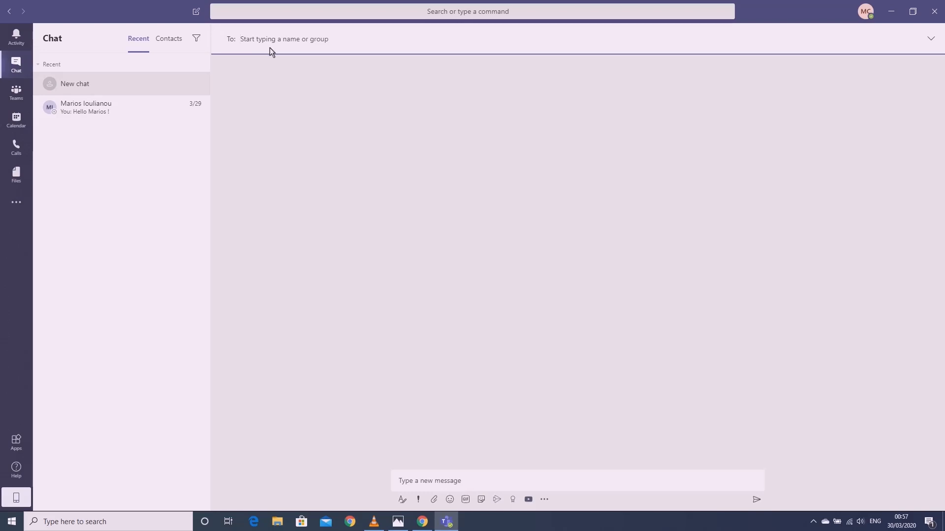
pyautogui.write('alexandros')
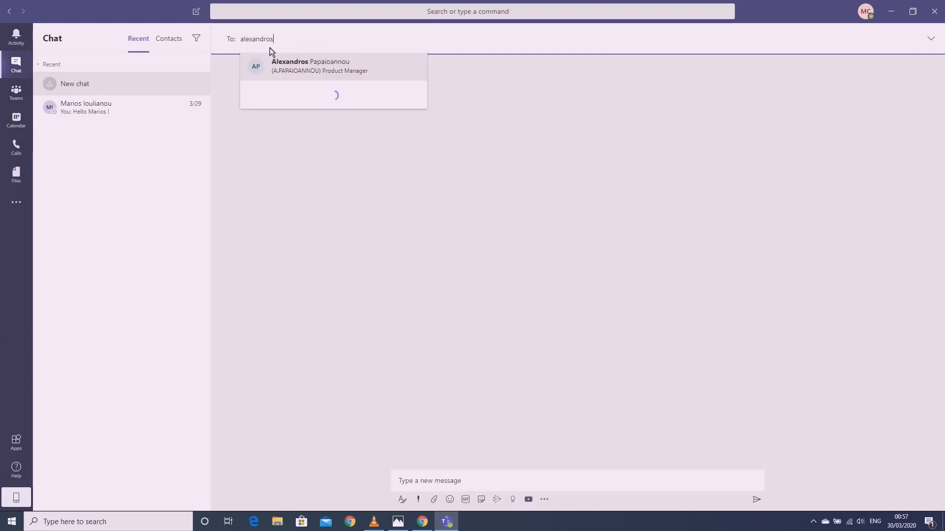
pyautogui.press('Return')
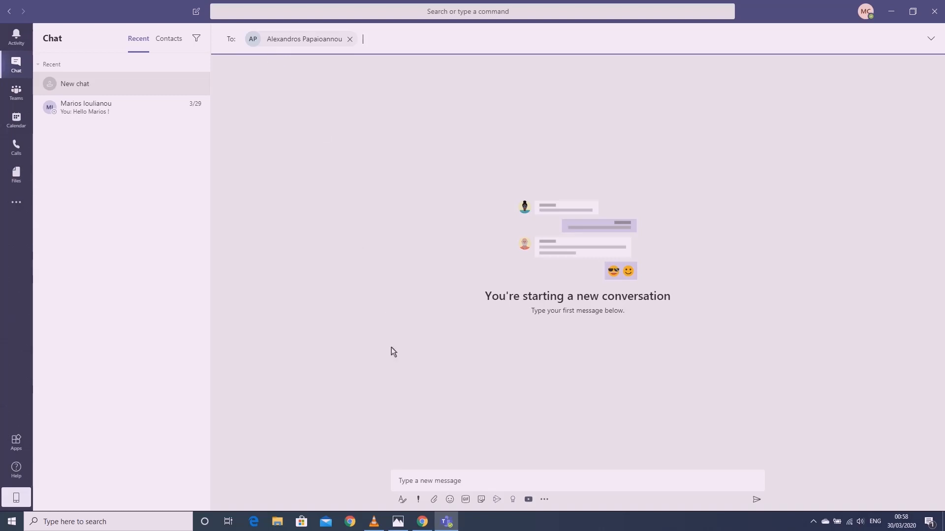
pyautogui.click(415, 482)
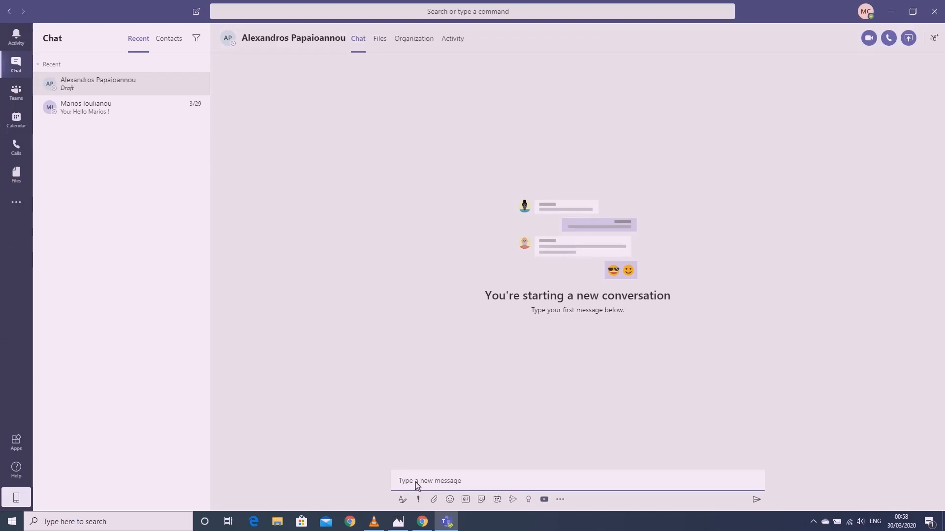
pyautogui.write('Hello Alexandros!')
pyautogui.press('Return')
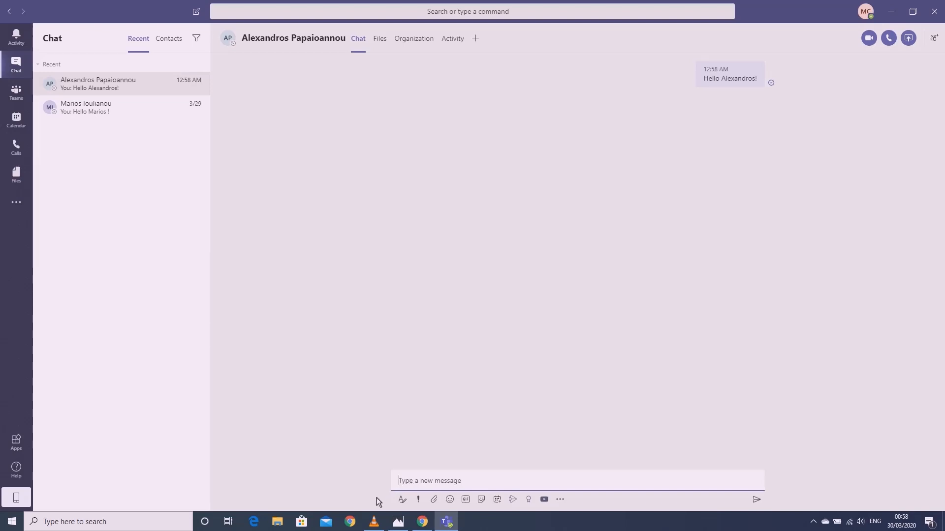
# Send the colleague a bold, italic, underlined 'Hello !', then start another new chat
pyautogui.click(402, 500)
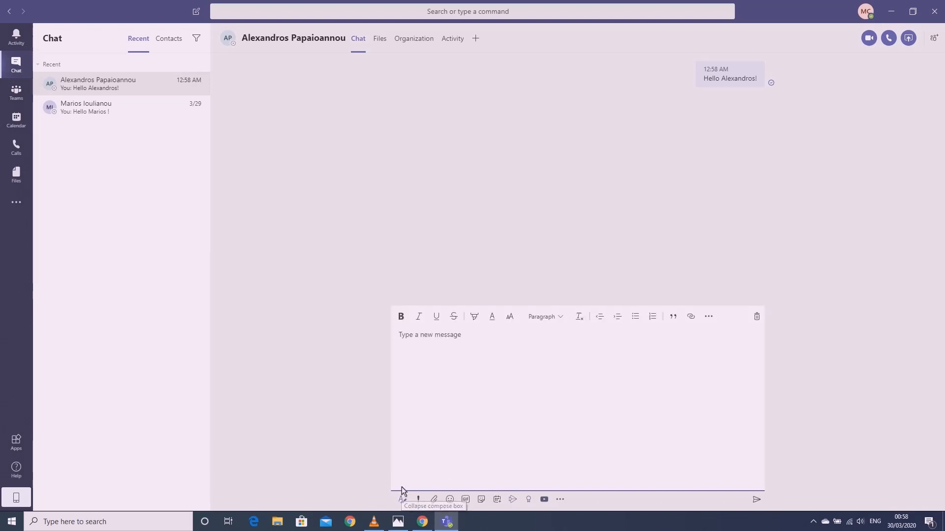
pyautogui.write('Hello !')
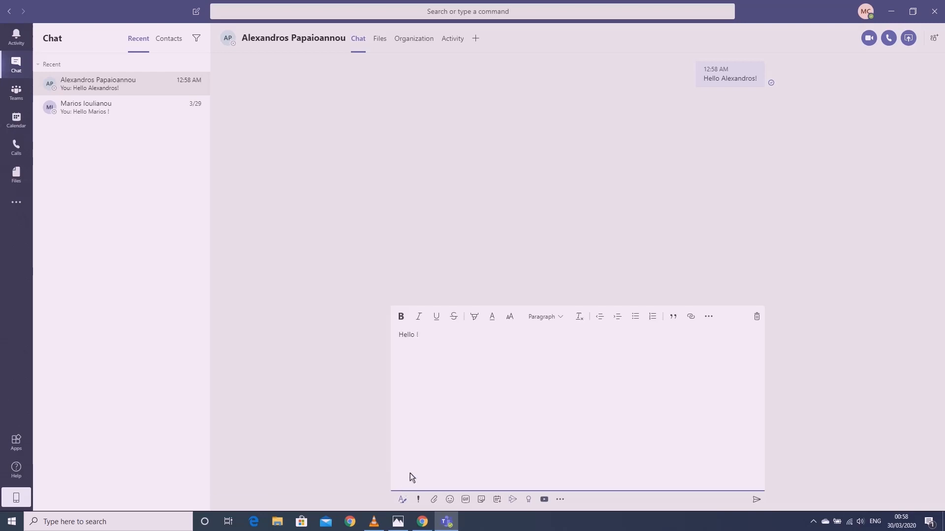
pyautogui.click(401, 316)
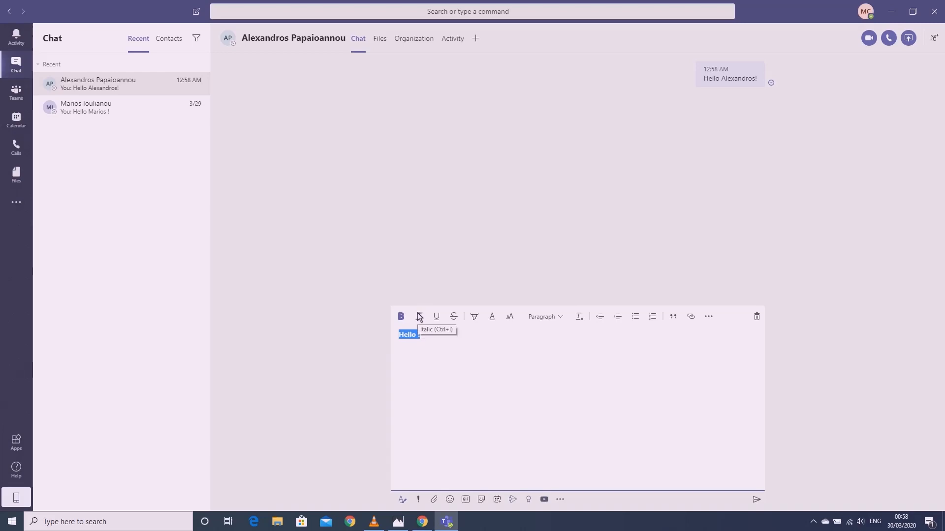
pyautogui.click(419, 317)
pyautogui.click(436, 319)
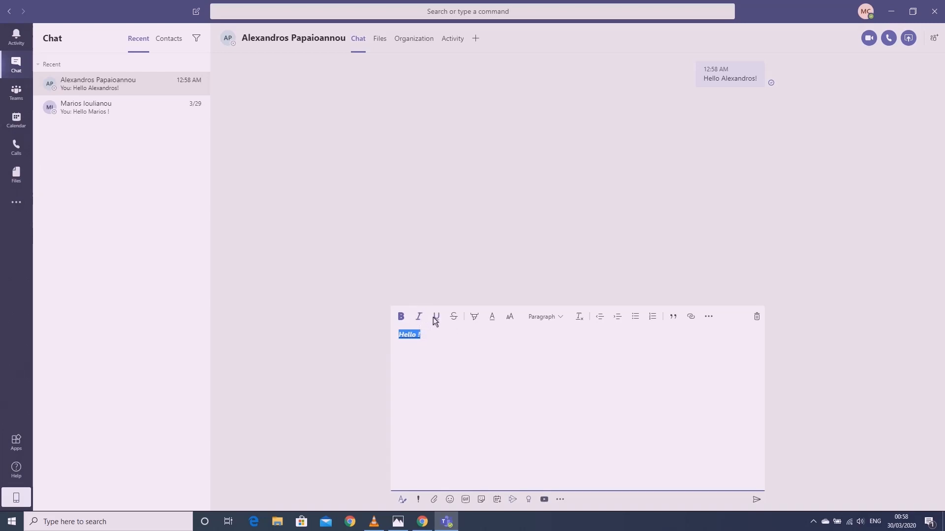
pyautogui.click(442, 340)
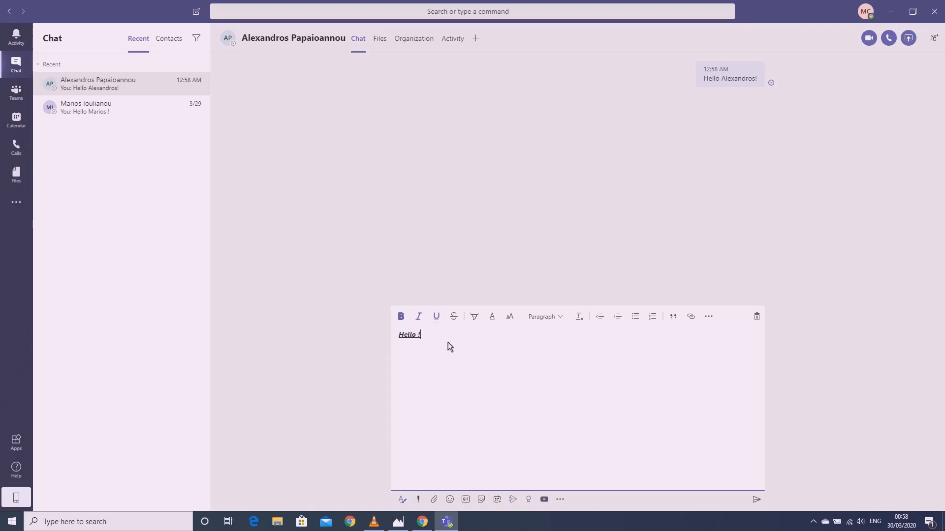
pyautogui.click(756, 499)
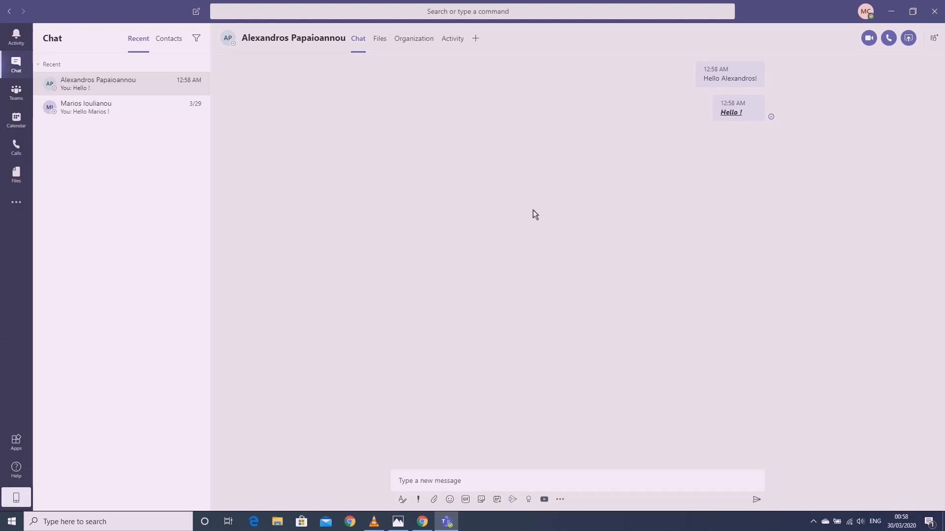
pyautogui.click(196, 11)
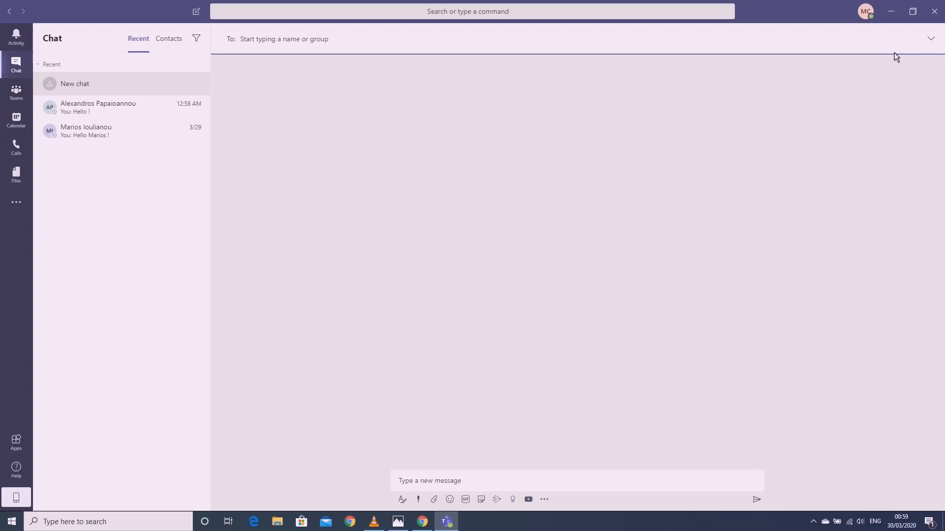
# Name the group chat 'Microsoft Team' and add two colleagues as recipients
pyautogui.click(932, 39)
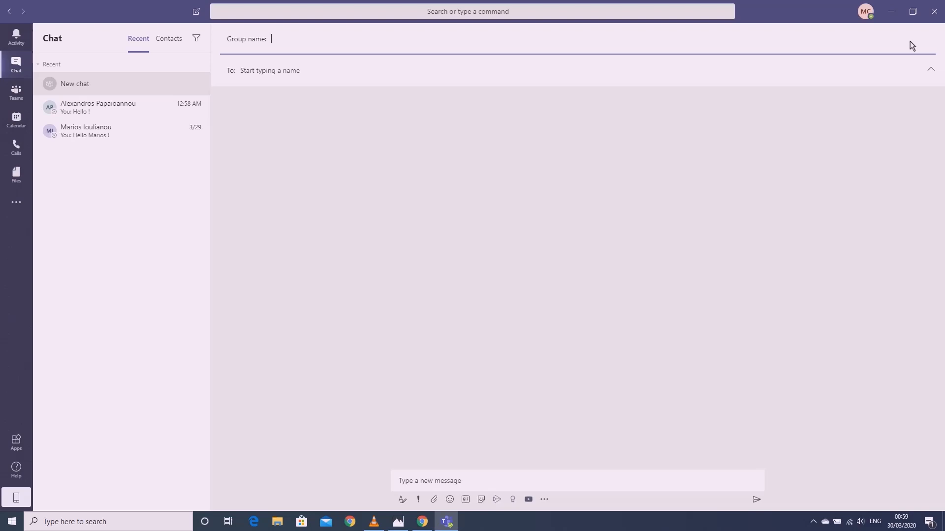
pyautogui.write('Mic')
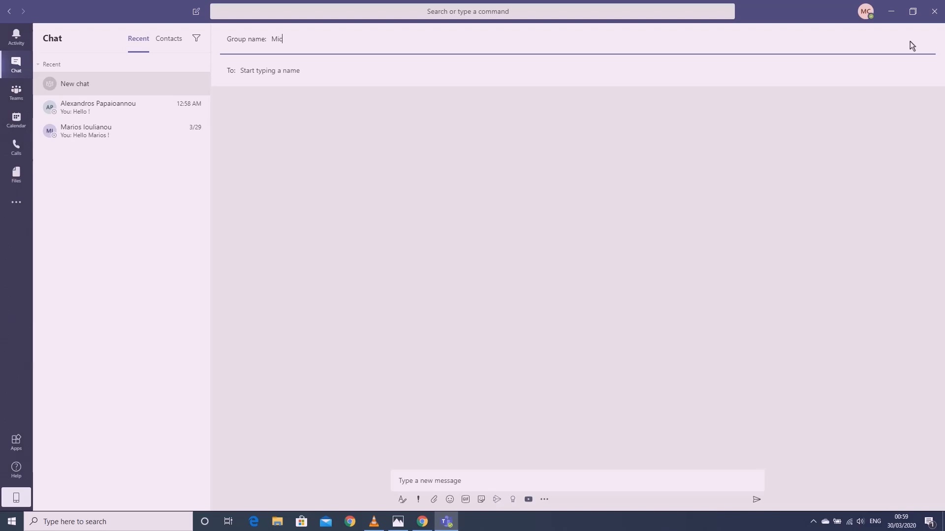
pyautogui.write('rosoft ')
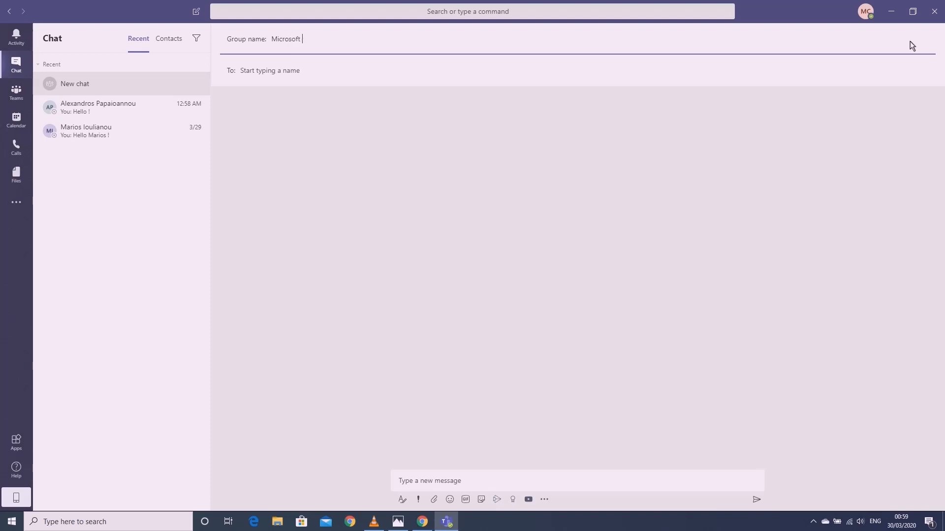
pyautogui.write('Team')
pyautogui.click(753, 69)
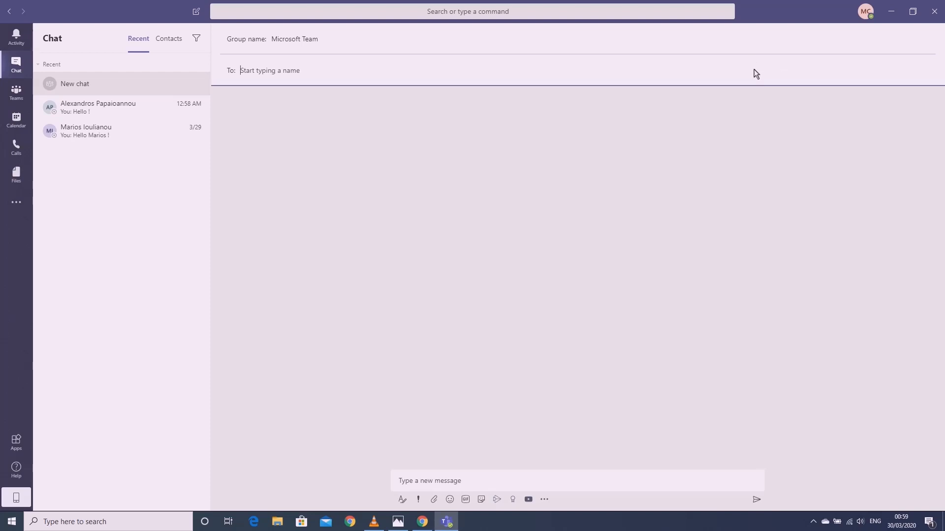
pyautogui.write('Alexandros')
pyautogui.press('Return')
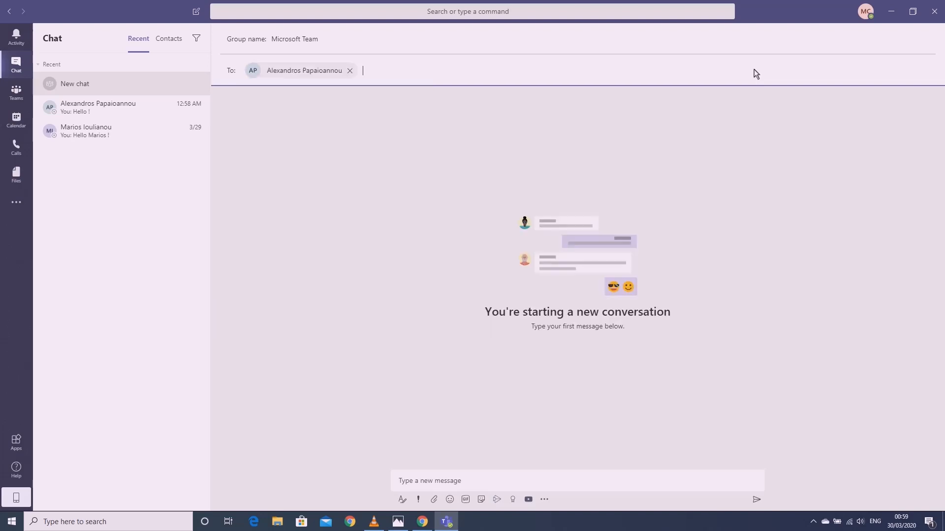
pyautogui.write('Marios')
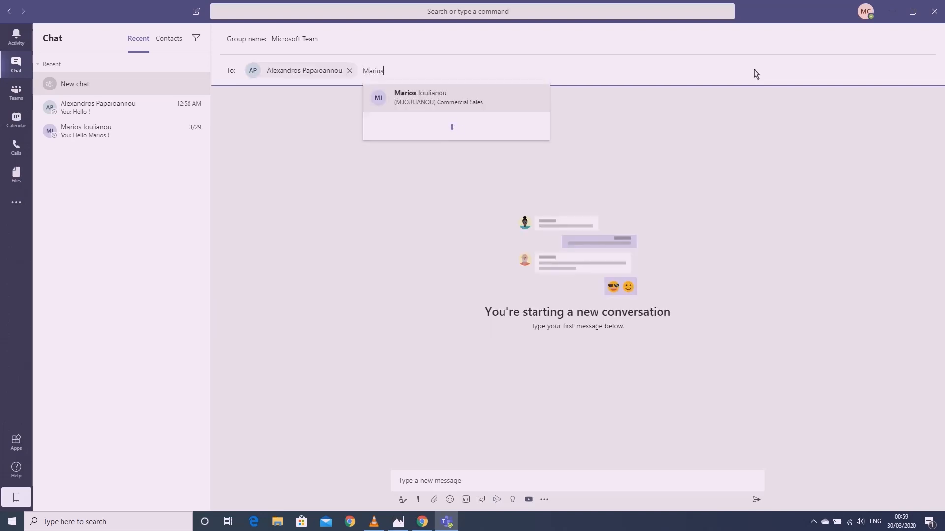
pyautogui.press('Return')
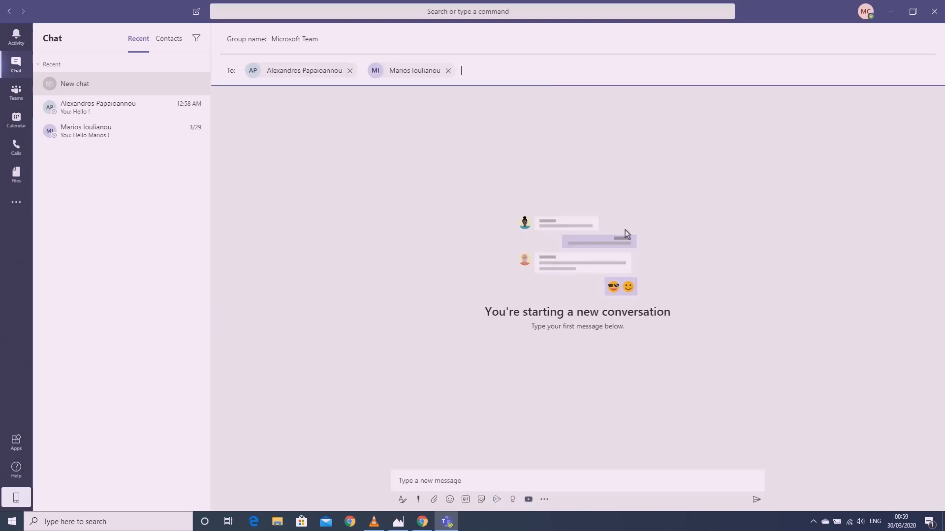
# Send 'Hello dear colleagues !' to the group
pyautogui.click(462, 482)
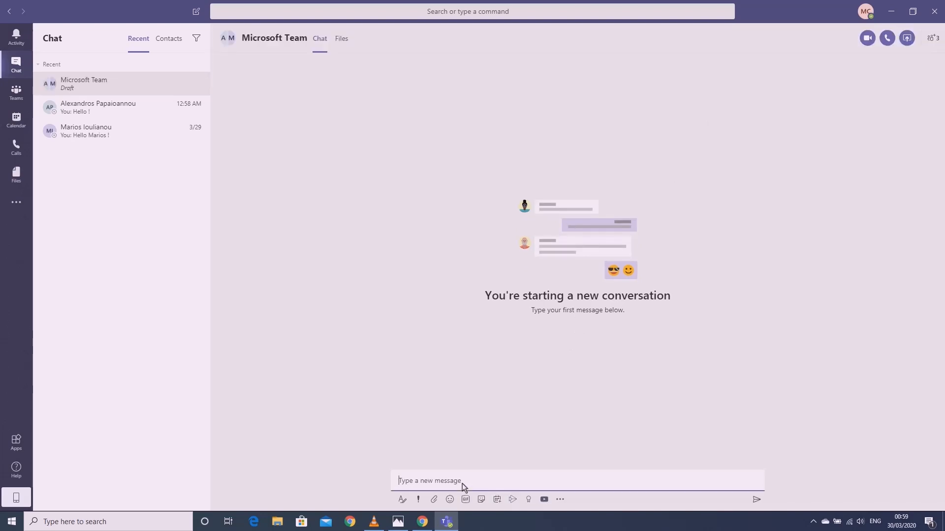
pyautogui.write('Hello dear colleagues !')
pyautogui.press('Return')
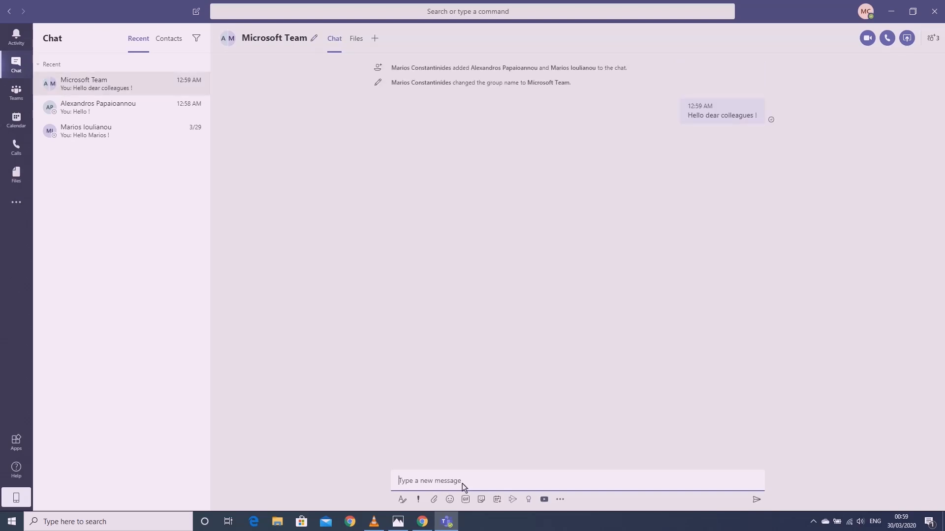
# Add a third colleague to the Microsoft Team group chat, then go to the Calls speed dial page
pyautogui.click(470, 404)
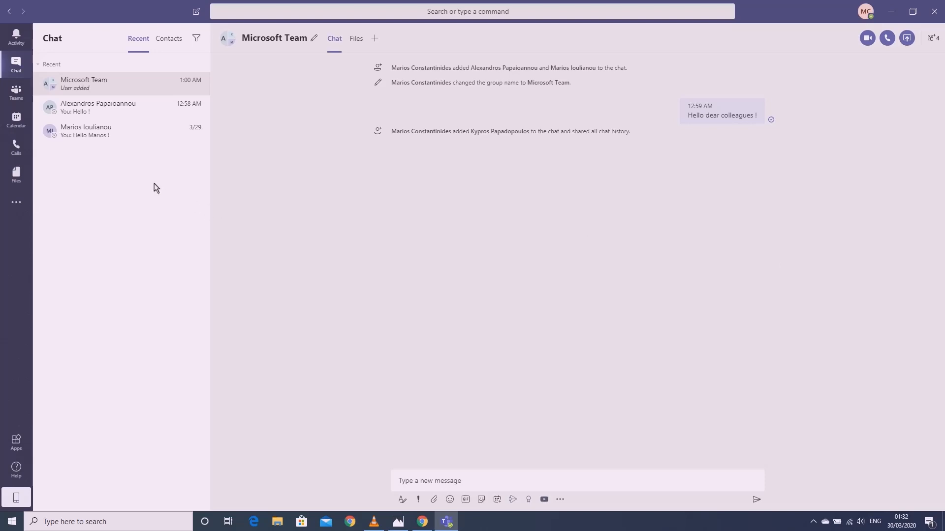
pyautogui.click(28, 149)
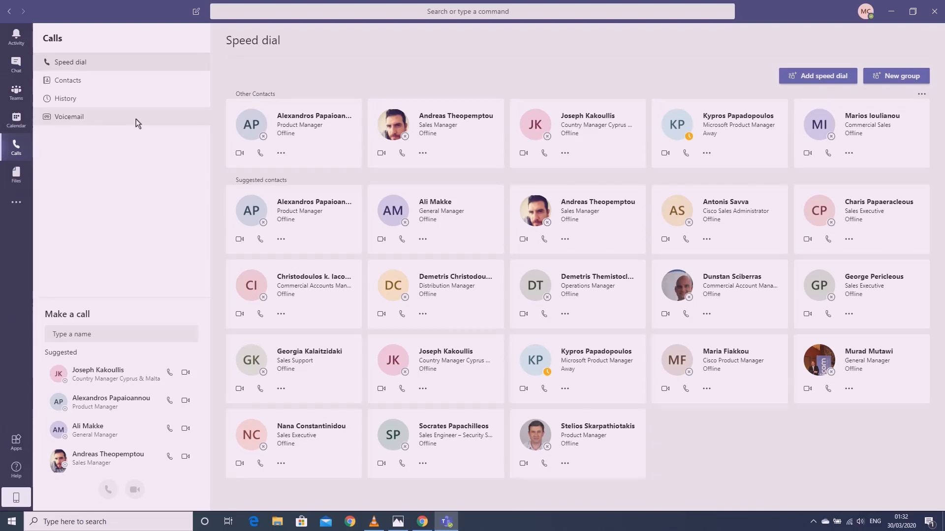
# Review the Contacts list in Calls, go back to Speed dial, then return to Teams
pyautogui.click(119, 85)
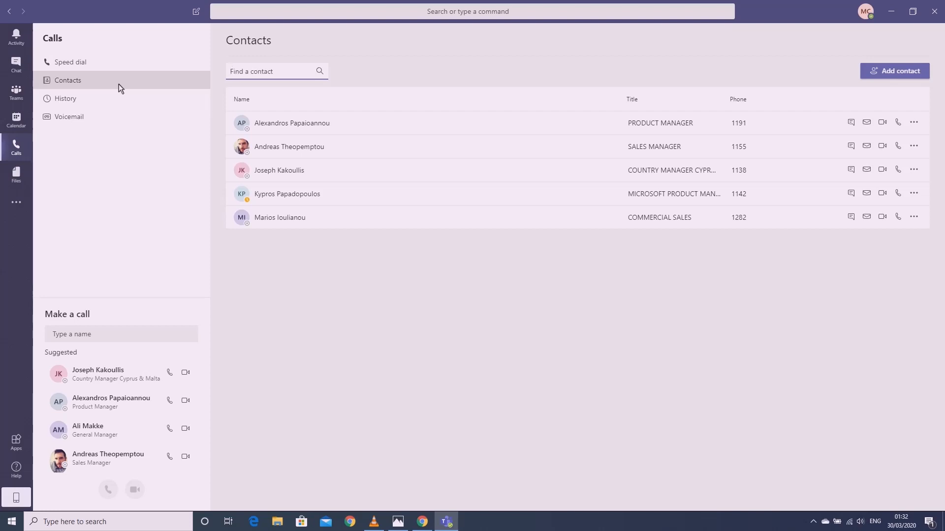
pyautogui.click(134, 64)
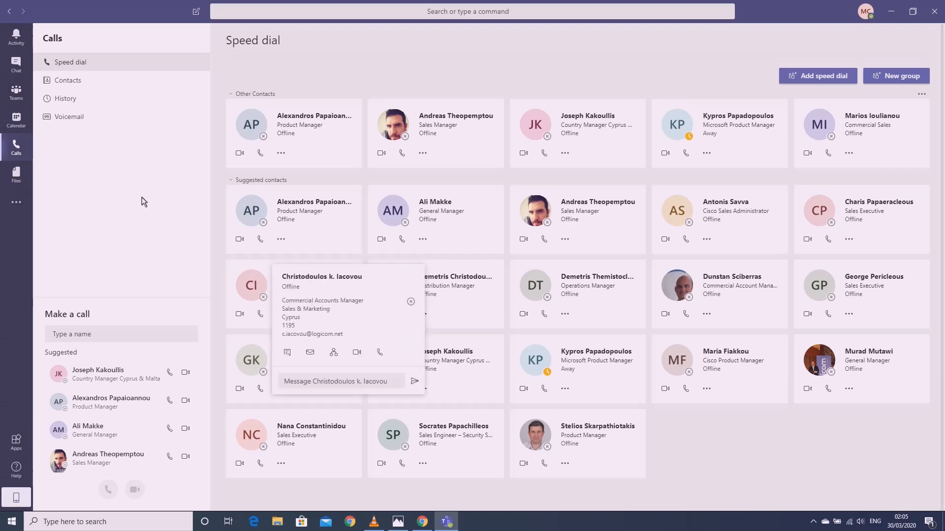
pyautogui.click(17, 93)
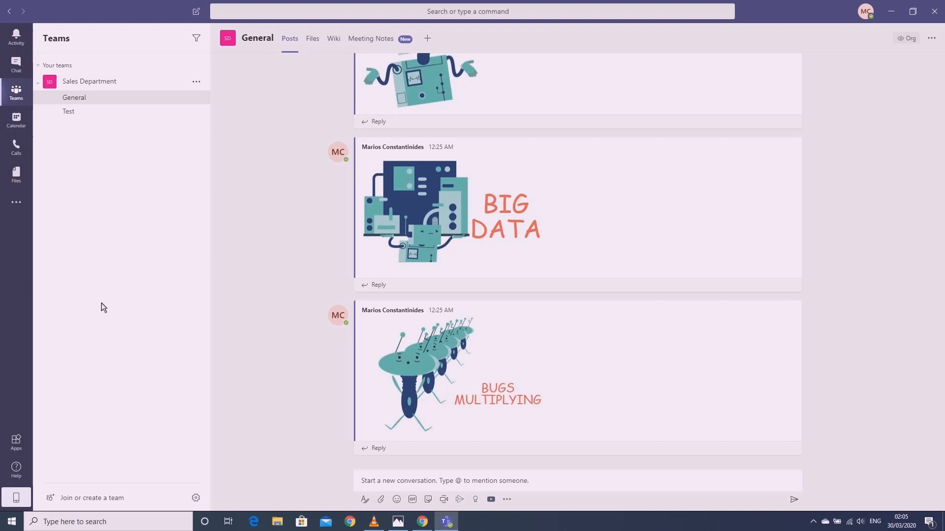
# Build a private team from scratch named 'Contact Details', skipping adding members
pyautogui.click(134, 497)
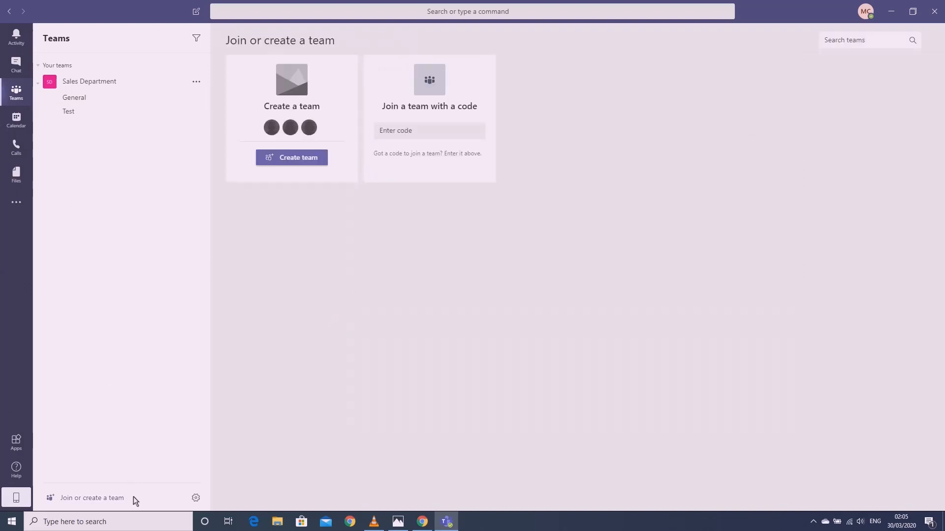
pyautogui.click(317, 164)
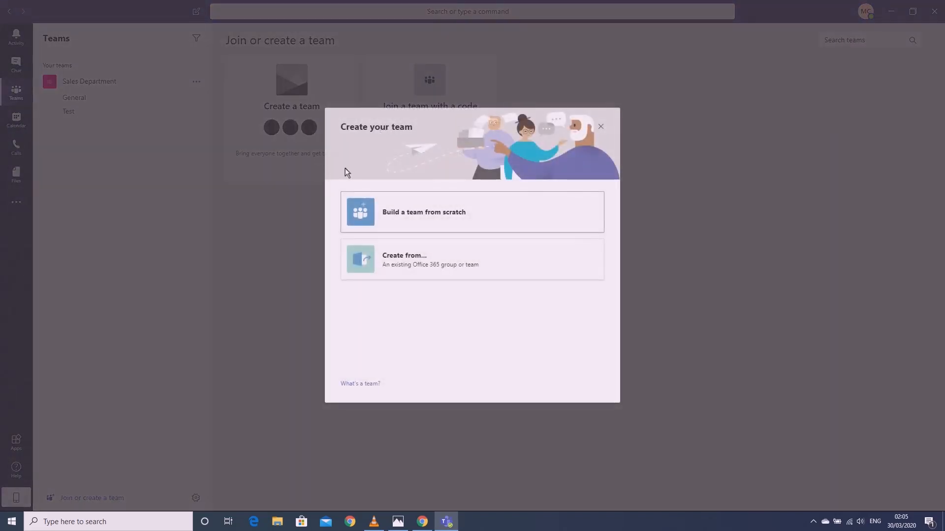
pyautogui.click(527, 207)
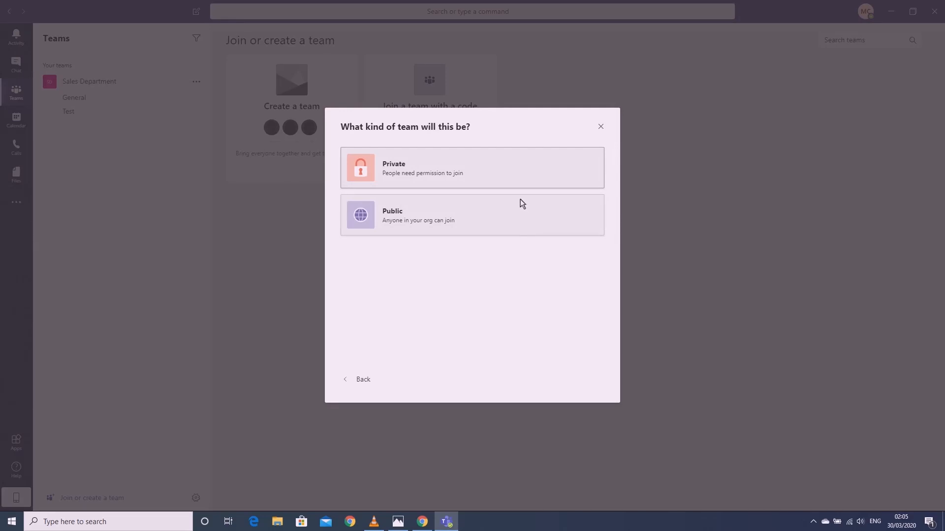
pyautogui.click(508, 176)
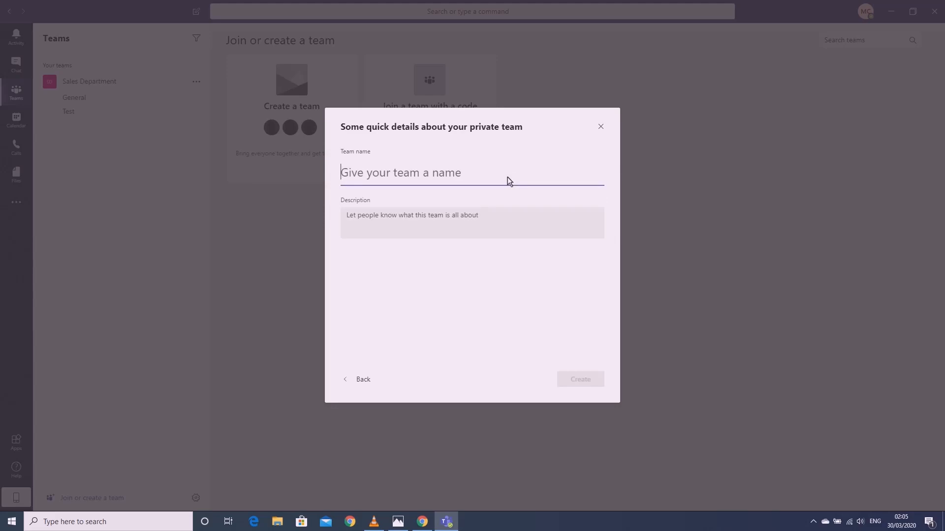
pyautogui.write('Cont')
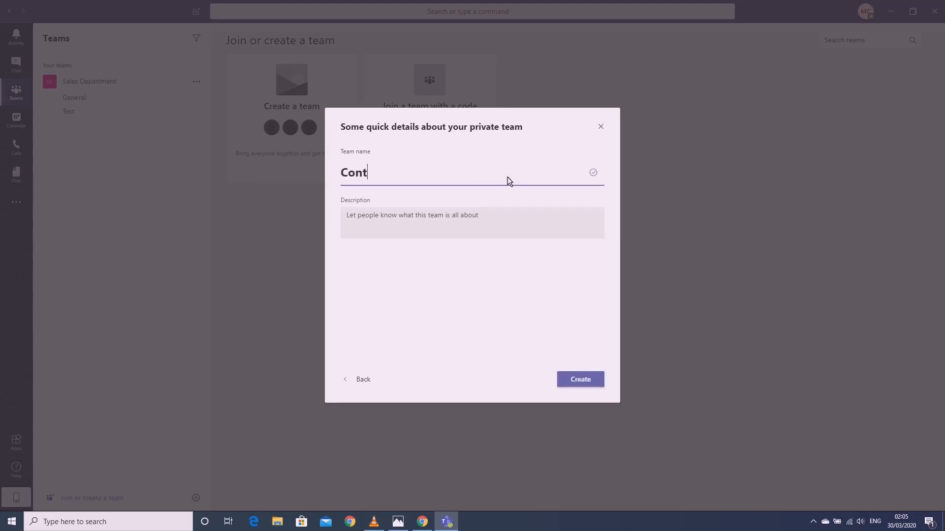
pyautogui.write('act Details')
pyautogui.click(572, 380)
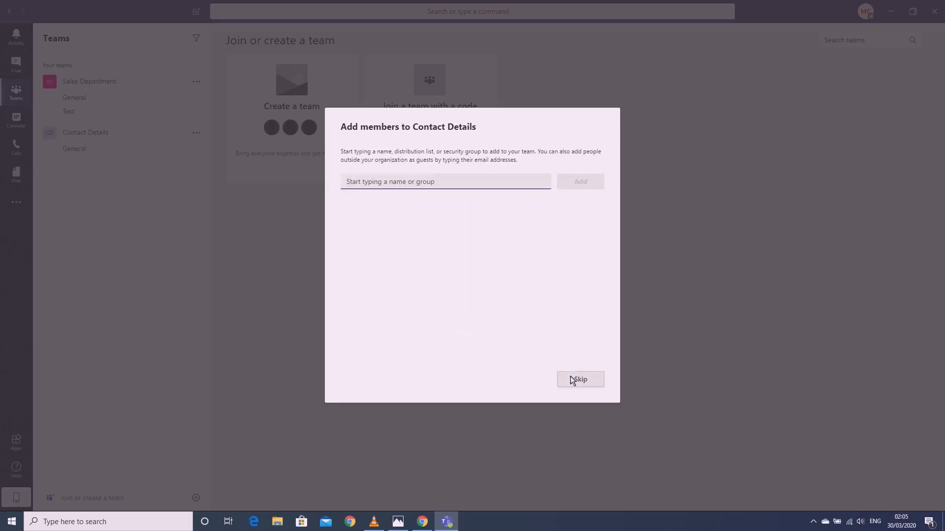
pyautogui.click(570, 378)
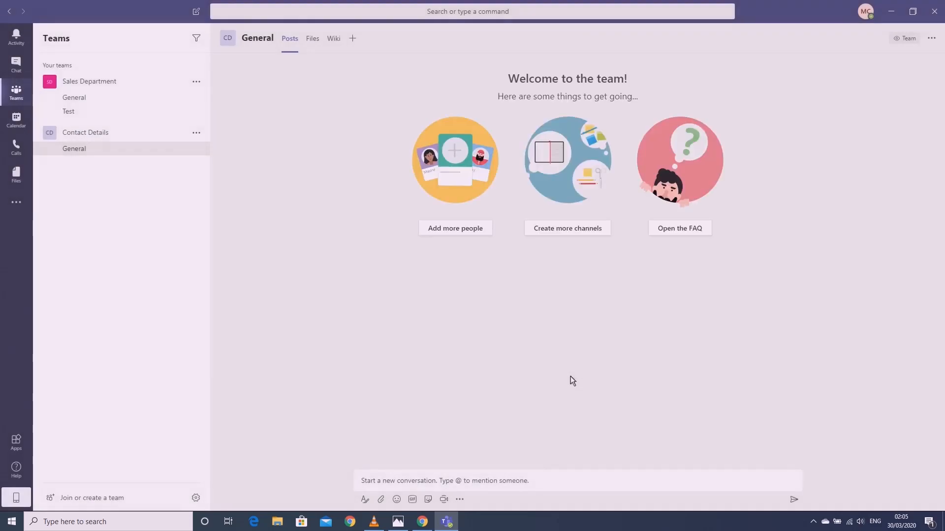